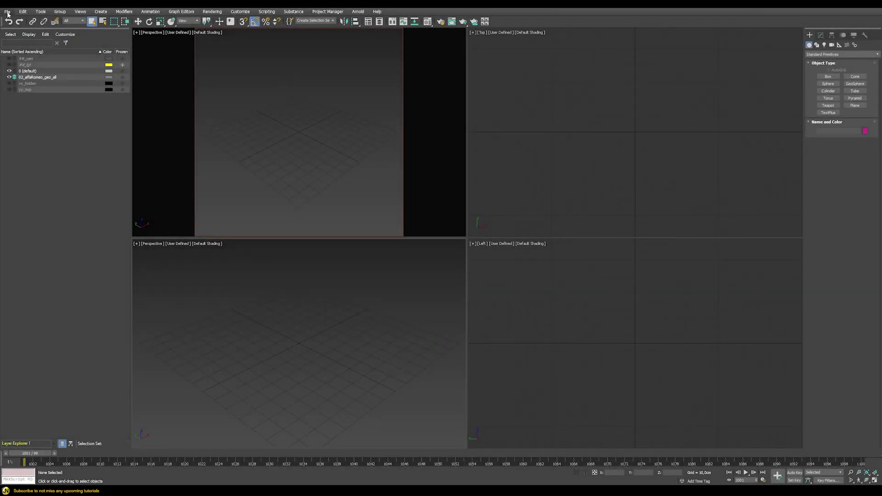
Step: Import the 67_Alfa_33_WWC car OBJ from the Desktop as Editable Poly objects, with meters as model units
{"action": "left_click", "coordinate": [7, 12]}
{"action": "mouse_move", "coordinate": [40, 104]}
{"action": "left_click", "coordinate": [106, 108]}
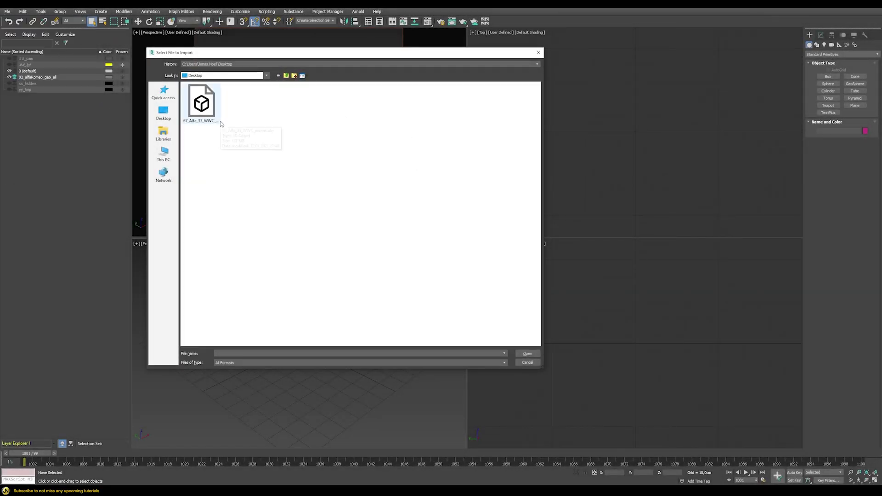
{"action": "double_click", "coordinate": [205, 109]}
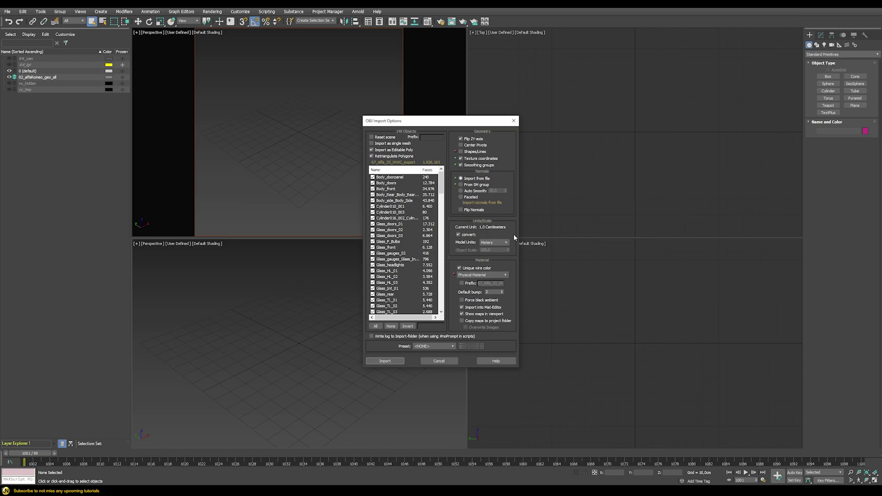
{"action": "left_click", "coordinate": [398, 359]}
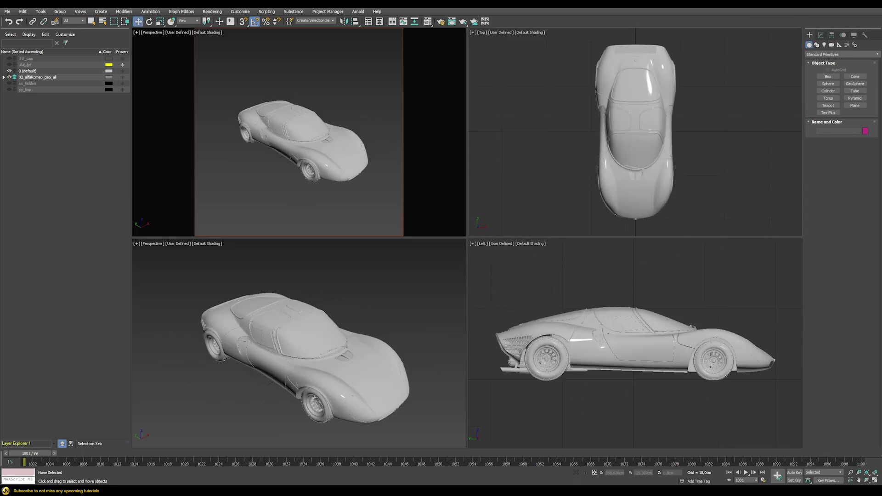
Step: Draw a box beside the car in the Top viewport, about as long as the car
{"action": "left_click", "coordinate": [828, 76]}
{"action": "left_click_drag", "start_coordinate": [689, 51], "coordinate": [766, 219]}
{"action": "left_click", "coordinate": [752, 161]}
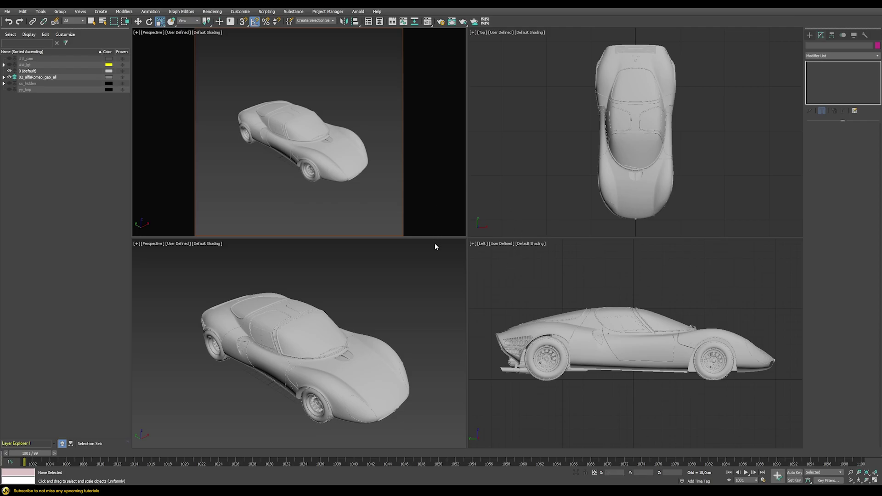
Step: Make the ##_lgt layer visible and select the V-Ray dome light above the car
{"action": "middle_click_drag", "start_coordinate": [259, 137], "coordinate": [266, 140], "text": "alt"}
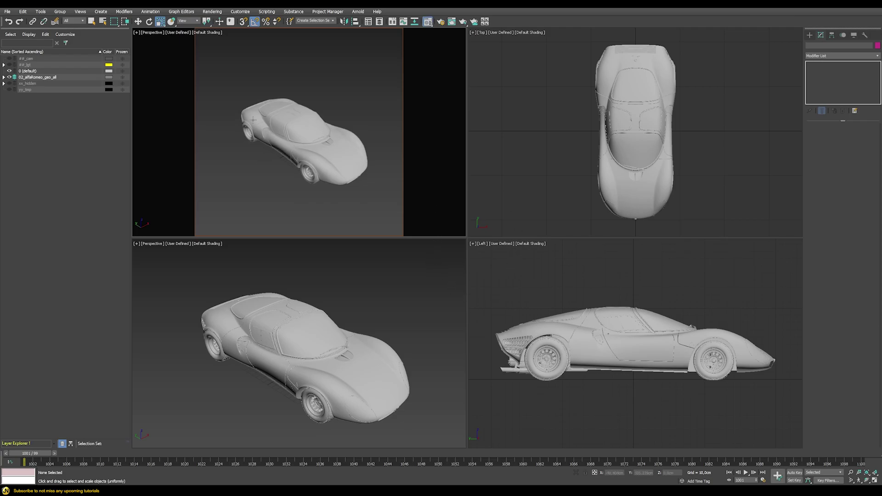
{"action": "left_click", "coordinate": [9, 65]}
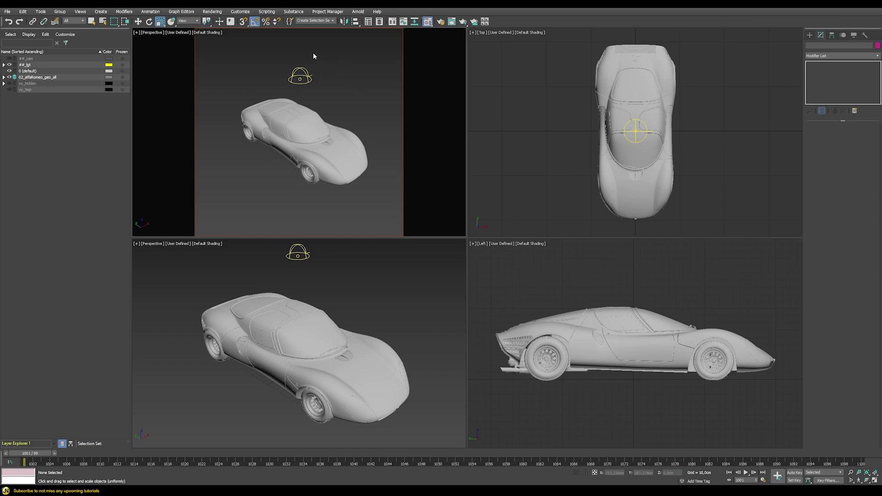
{"action": "left_click", "coordinate": [298, 76]}
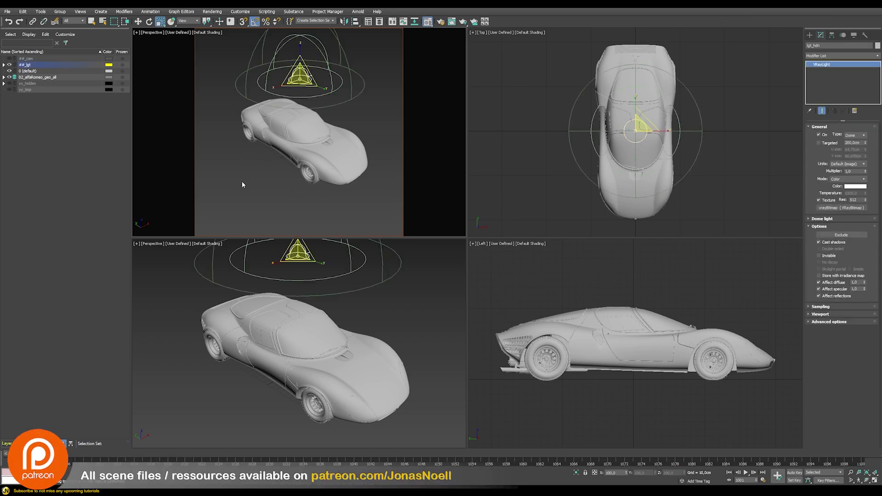
Step: Show the xx_hidden layer and start an interactive V-Ray render of the car, framed from a low side view
{"action": "left_click", "coordinate": [10, 83]}
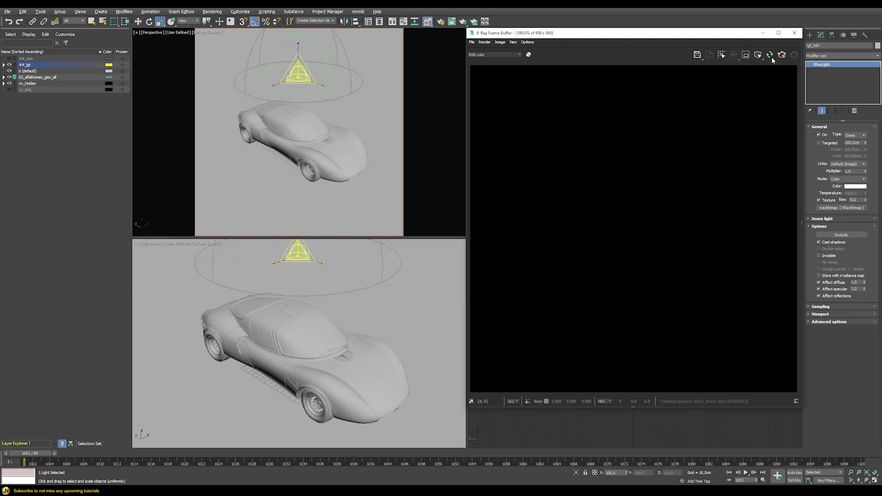
{"action": "left_click", "coordinate": [770, 55]}
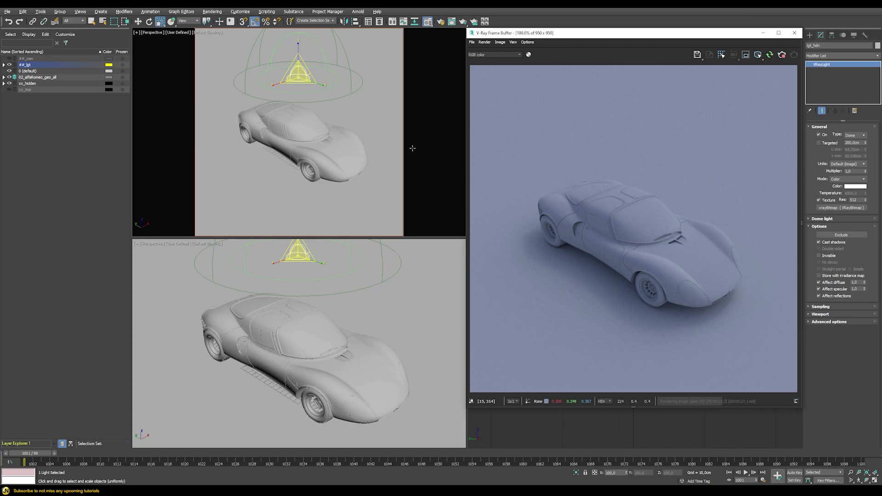
{"action": "middle_click_drag", "start_coordinate": [340, 154], "coordinate": [323, 164], "text": "alt"}
{"action": "middle_click_drag", "start_coordinate": [380, 152], "coordinate": [243, 136], "text": "alt"}
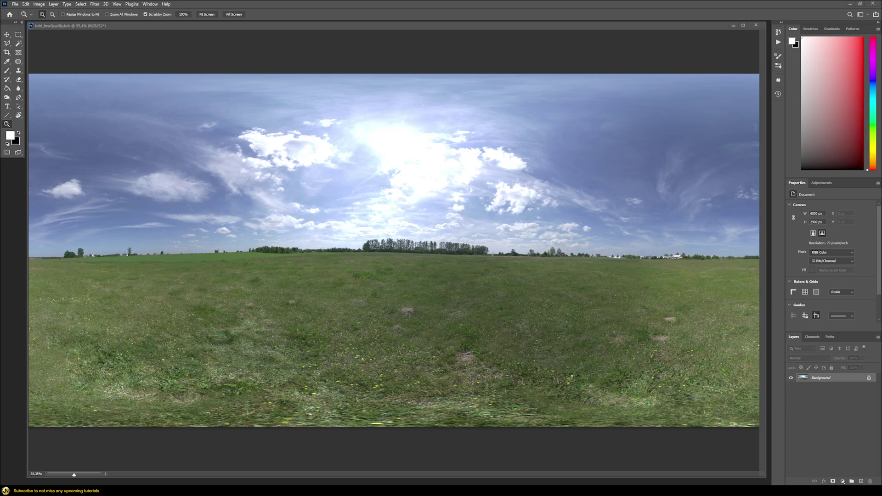
Step: Switch to Photoshop and darken the 32-bit exposure preview of hdri_lowQuality.hdr to examine the sun up close
{"action": "left_click", "coordinate": [72, 475]}
{"action": "left_click_drag", "start_coordinate": [72, 476], "coordinate": [69, 475]}
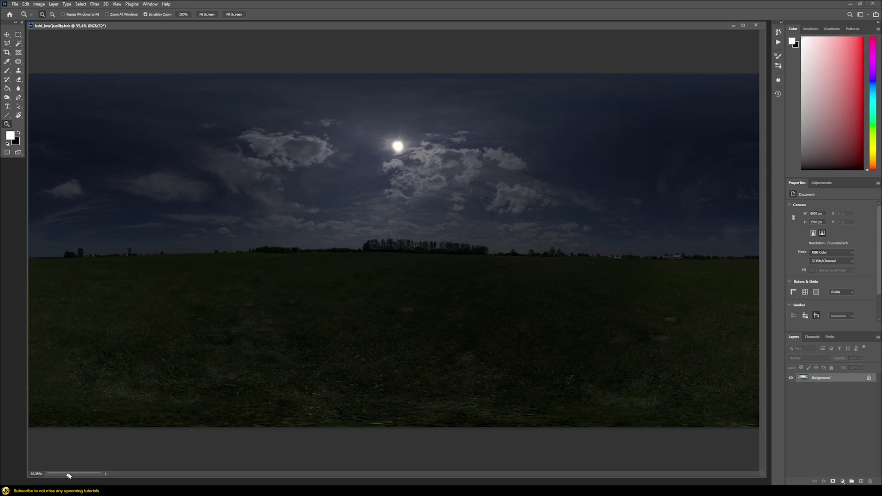
{"action": "left_click", "coordinate": [406, 137]}
{"action": "left_click", "coordinate": [403, 129]}
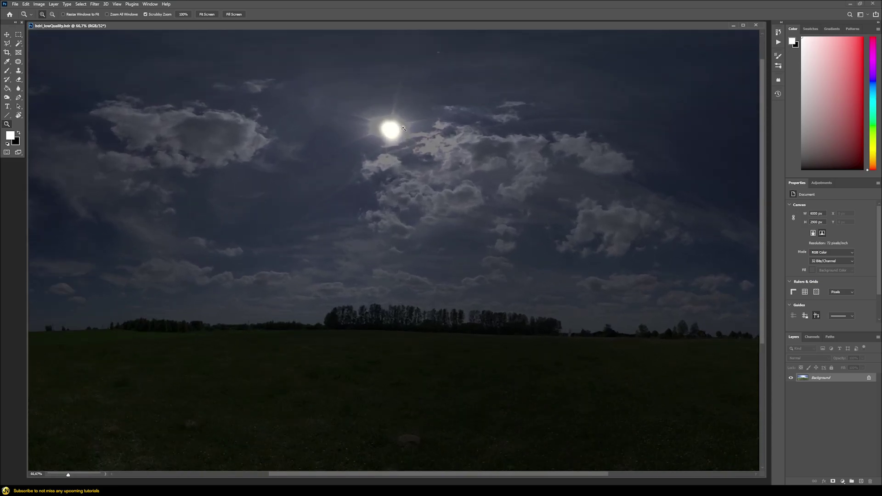
{"action": "left_click", "coordinate": [404, 128]}
{"action": "left_click", "coordinate": [391, 127]}
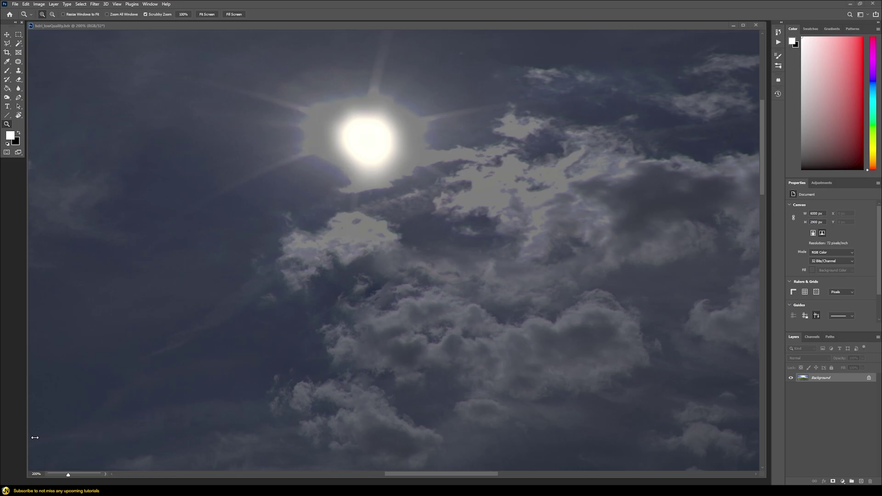
Step: Lower the exposure preview further in stages to check how much brightness range the sun area holds
{"action": "left_click", "coordinate": [68, 475]}
{"action": "left_click_drag", "start_coordinate": [68, 475], "coordinate": [64, 476]}
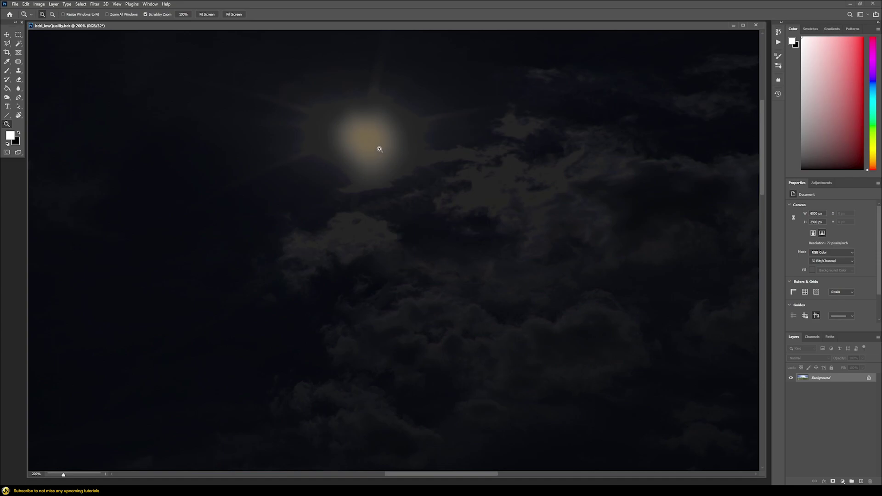
{"action": "left_click_drag", "start_coordinate": [65, 471], "coordinate": [63, 475]}
{"action": "left_click_drag", "start_coordinate": [63, 475], "coordinate": [55, 475]}
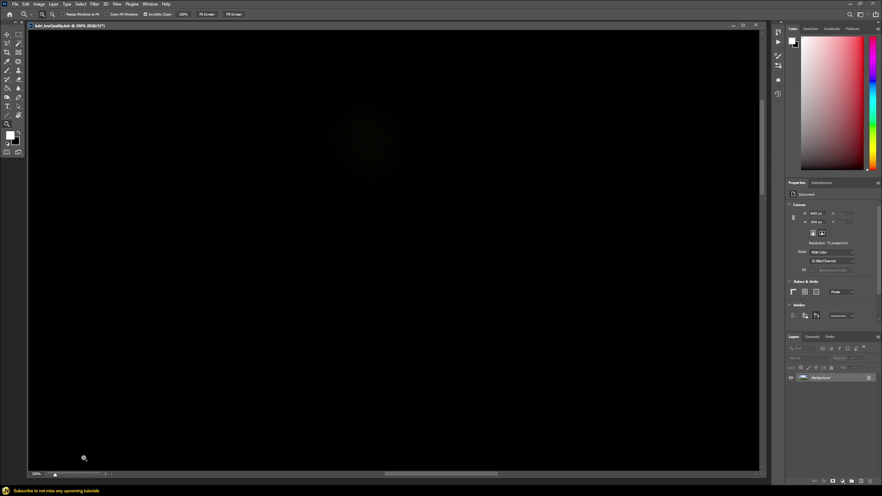
Step: Reset the exposure preview to its default and fit the whole HDRI on screen
{"action": "double_click", "coordinate": [55, 474]}
{"action": "right_click", "coordinate": [202, 230]}
{"action": "left_click", "coordinate": [215, 232]}
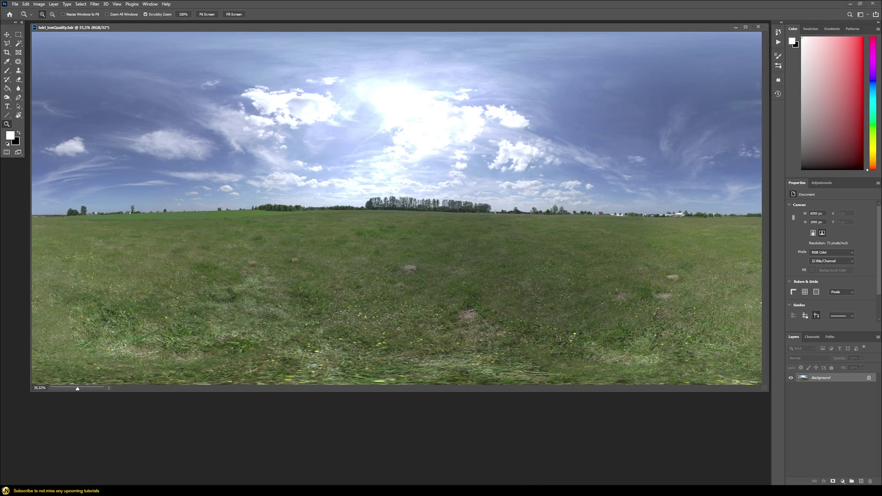
Step: Darken the exposure preview and sample the sun's colour as the Brush tool's foreground colour
{"action": "key", "text": "b"}
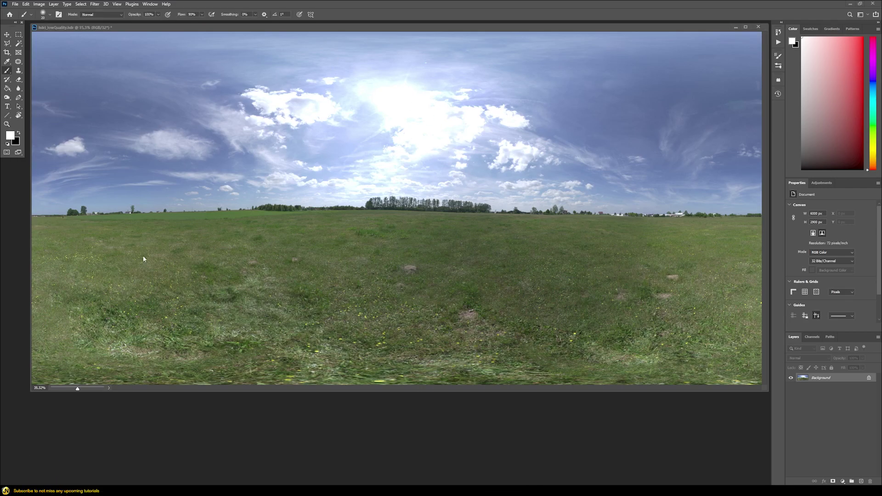
{"action": "left_click", "coordinate": [77, 390]}
{"action": "left_click_drag", "start_coordinate": [76, 390], "coordinate": [67, 389]}
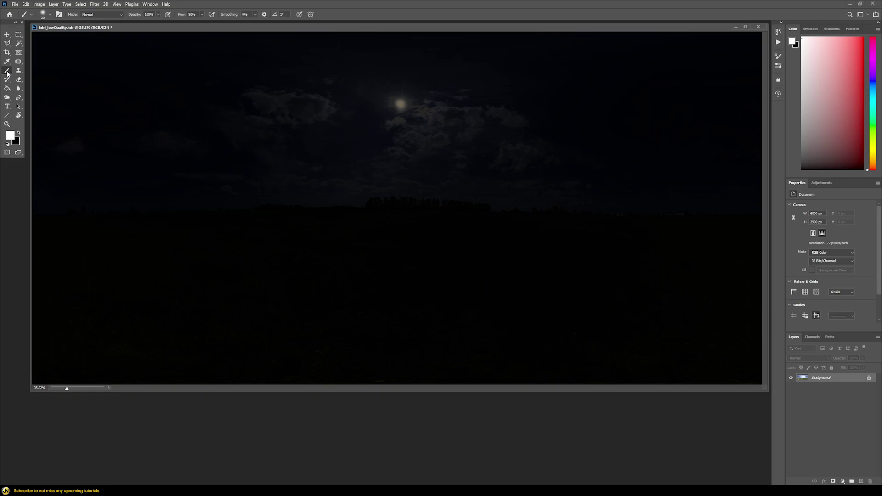
{"action": "left_click", "coordinate": [402, 101], "text": "alt"}
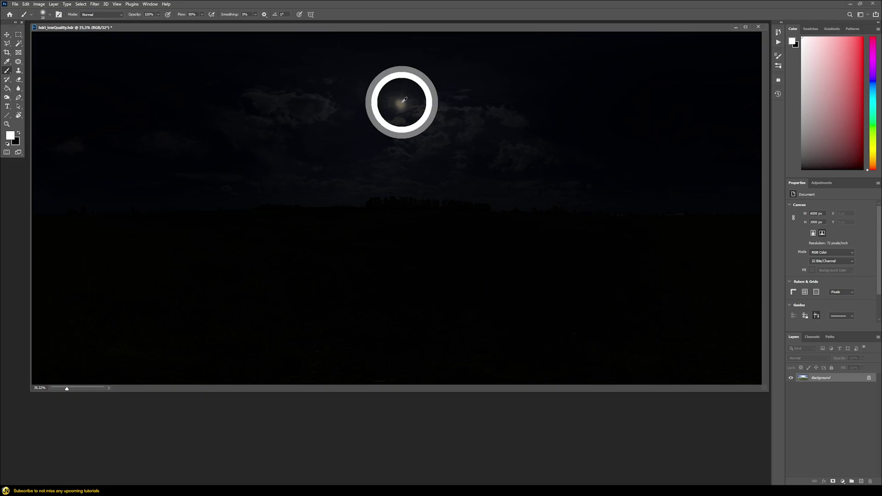
Step: Adjust the intensity of the foreground colour in the 32-bit Color Picker and return to the Brush tool
{"action": "left_click", "coordinate": [11, 136]}
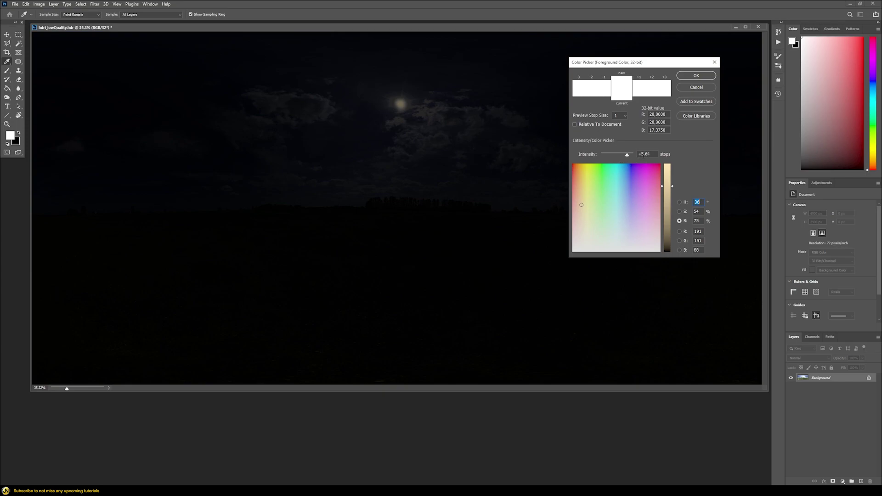
{"action": "left_click", "coordinate": [638, 154]}
{"action": "key", "text": "Return"}
{"action": "key", "text": "b"}
Step: Replace a test brush stroke with a bright dot on the sun and compare it at darker and brighter exposure previews
{"action": "mouse_move", "coordinate": [316, 135]}
{"action": "left_mouse_down"}
{"action": "mouse_move", "coordinate": [374, 150]}
{"action": "mouse_move", "coordinate": [413, 260]}
{"action": "mouse_move", "coordinate": [390, 213]}
{"action": "left_mouse_up"}
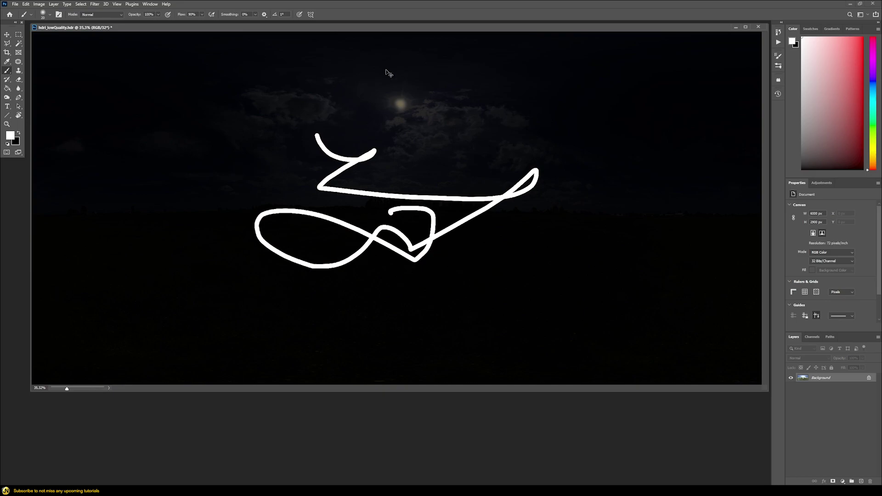
{"action": "key", "text": "ctrl+z"}
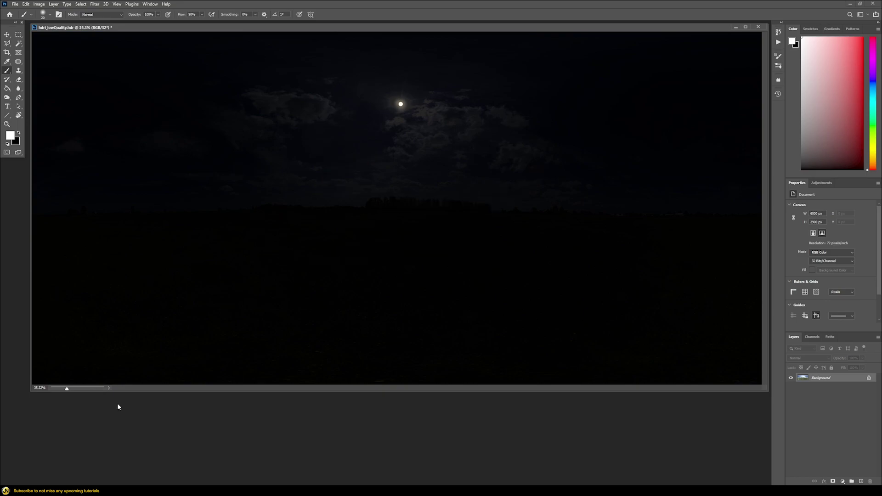
{"action": "left_click_drag", "start_coordinate": [67, 390], "coordinate": [59, 392]}
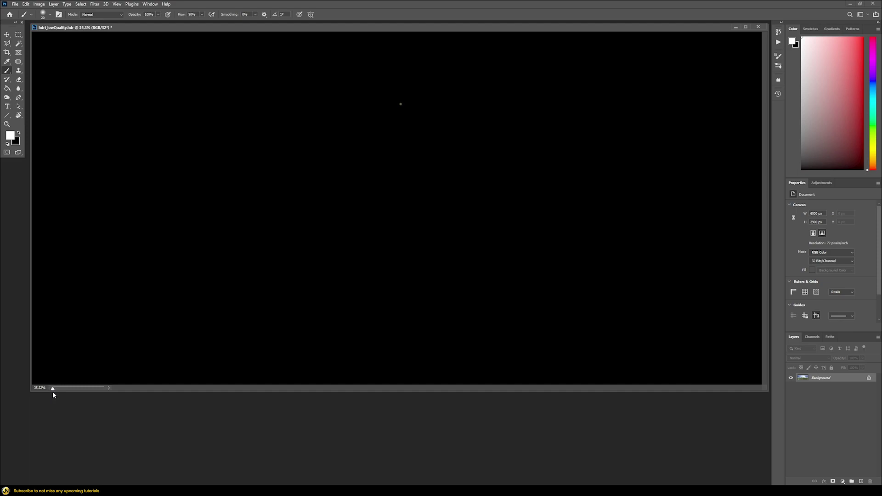
{"action": "left_click_drag", "start_coordinate": [55, 391], "coordinate": [72, 390]}
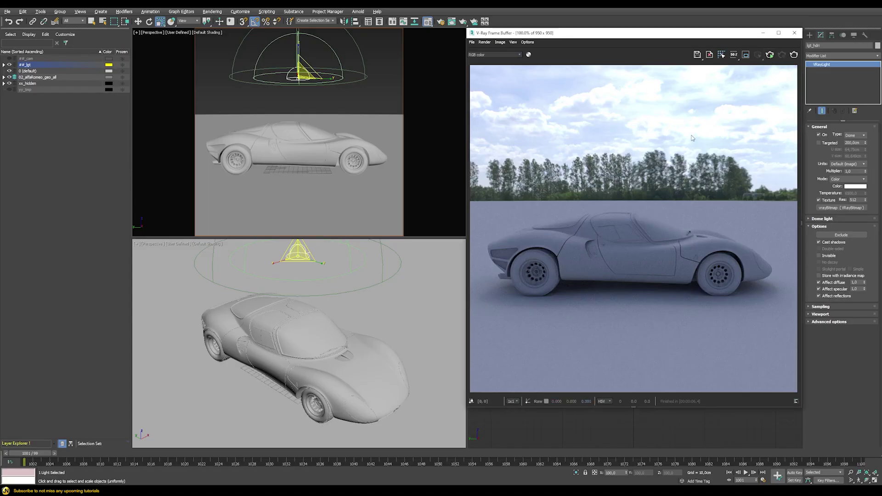
Step: Switch to 3ds Max and render the car's side view with the HDRI dome light
{"action": "key", "text": "shift+q"}
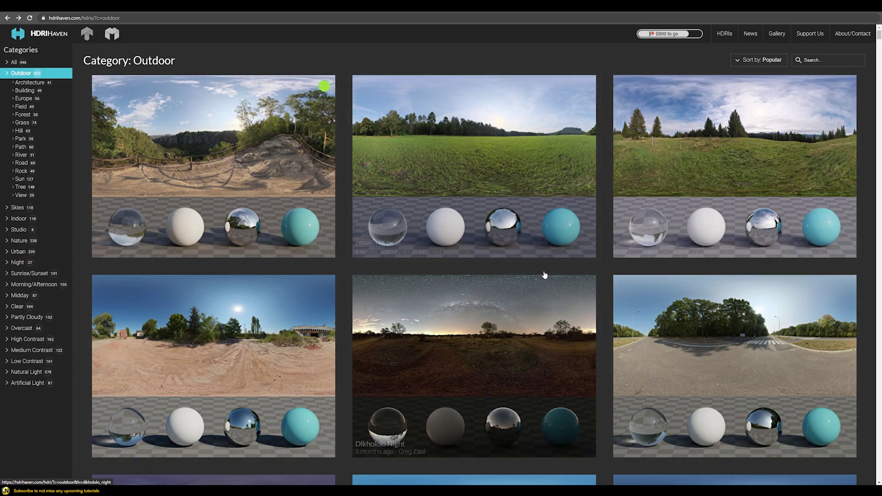
Step: Open the Brick Factory 01 HDRI on HDRI Haven and examine its panorama, dynamic range and download sizes
{"action": "left_click", "coordinate": [323, 447]}
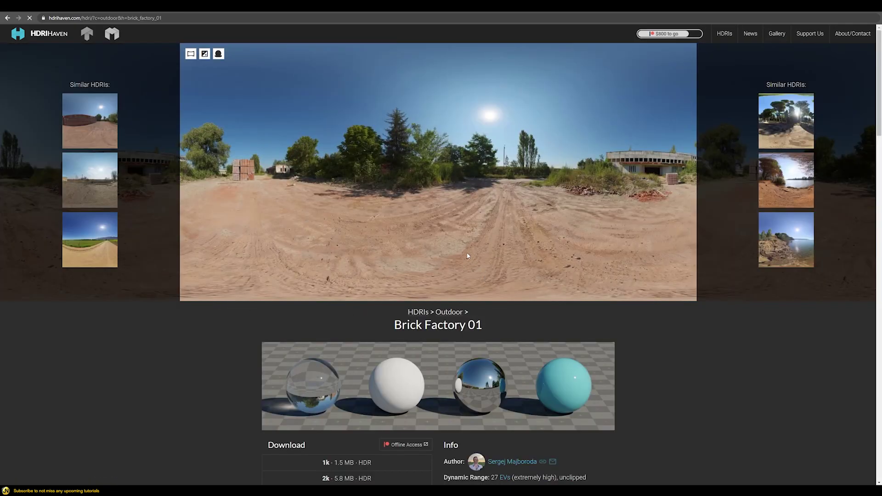
{"action": "scroll", "coordinate": [428, 376], "scroll_direction": "down", "scroll_amount": 2}
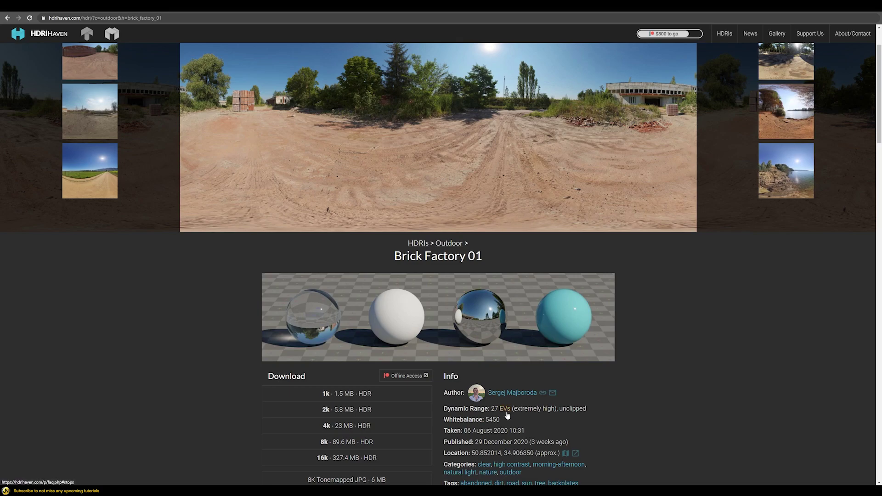
{"action": "scroll", "coordinate": [500, 404], "scroll_direction": "up", "scroll_amount": 2}
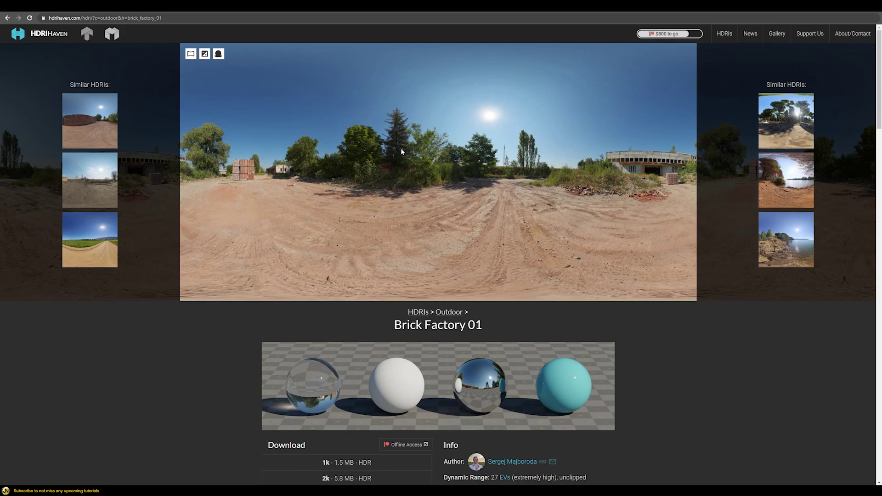
{"action": "scroll", "coordinate": [538, 225], "scroll_direction": "down", "scroll_amount": 3}
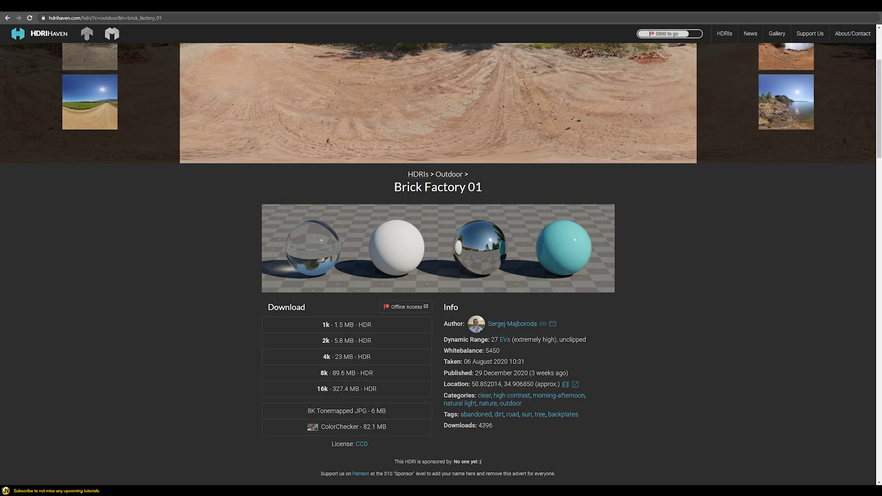
{"action": "scroll", "coordinate": [661, 360], "scroll_direction": "up", "scroll_amount": 3}
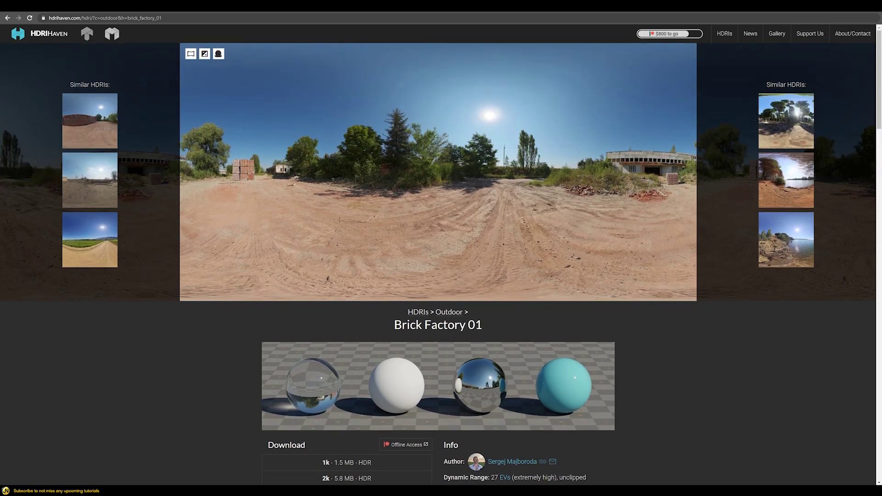
Step: Return to the outdoor HDRIs, open Suburban Field 01 and examine its dynamic range and download options
{"action": "left_click", "coordinate": [8, 18]}
{"action": "left_click", "coordinate": [505, 198]}
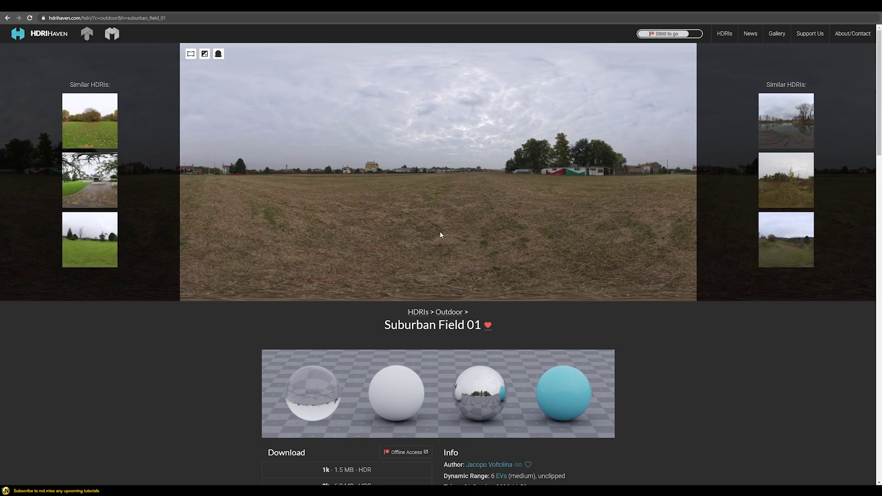
{"action": "scroll", "coordinate": [437, 226], "scroll_direction": "down", "scroll_amount": 3}
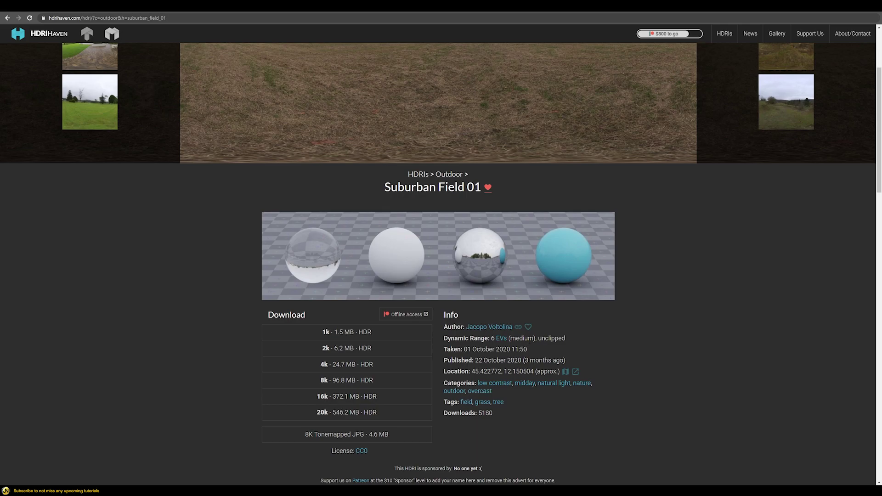
{"action": "scroll", "coordinate": [529, 342], "scroll_direction": "up", "scroll_amount": 3}
Step: Go back to the Outdoor category and browse its HDRI previews
{"action": "left_click", "coordinate": [7, 18]}
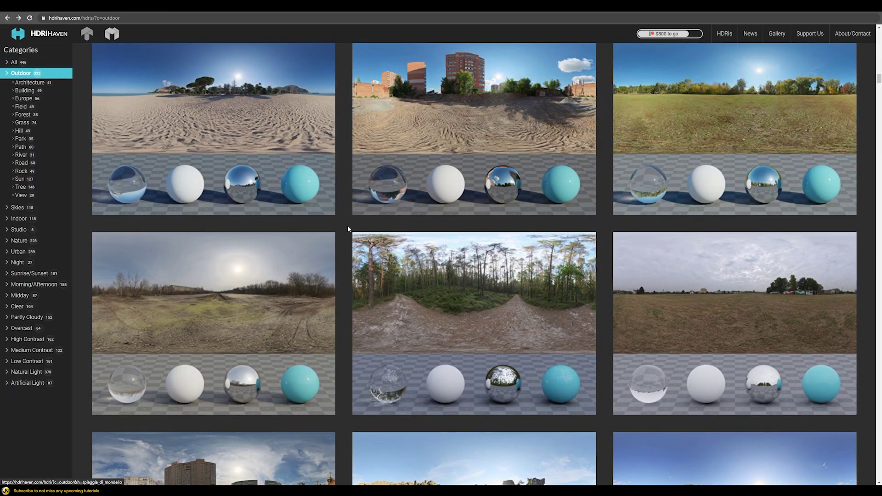
{"action": "scroll", "coordinate": [349, 227], "scroll_direction": "down", "scroll_amount": 5}
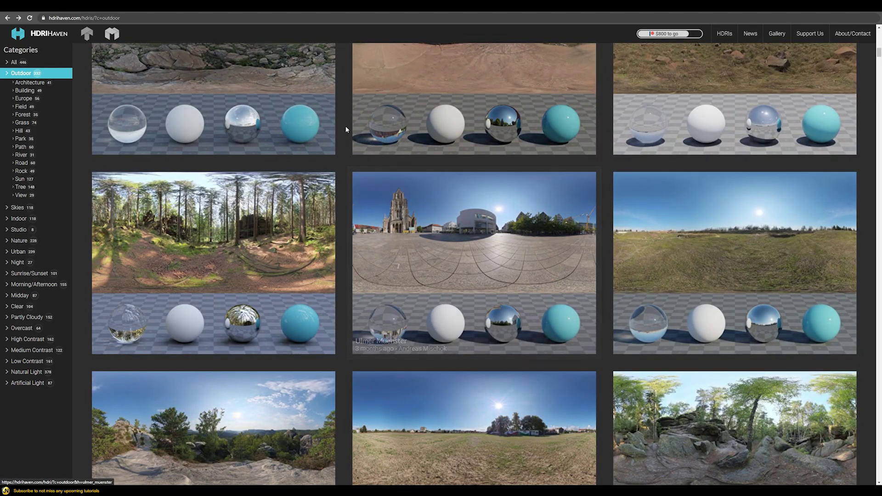
{"action": "scroll", "coordinate": [342, 138], "scroll_direction": "up", "scroll_amount": 5}
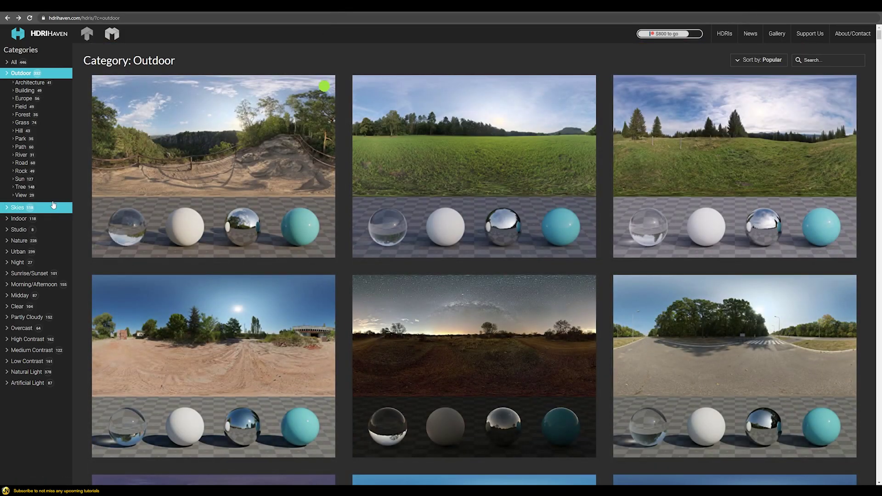
Step: Browse the square HDRI previews in the Urban category
{"action": "left_click", "coordinate": [23, 251]}
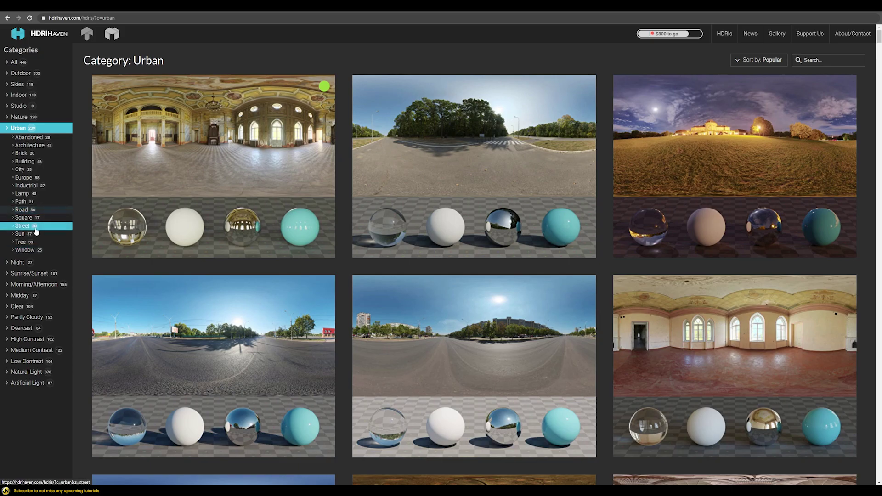
{"action": "left_click", "coordinate": [24, 218]}
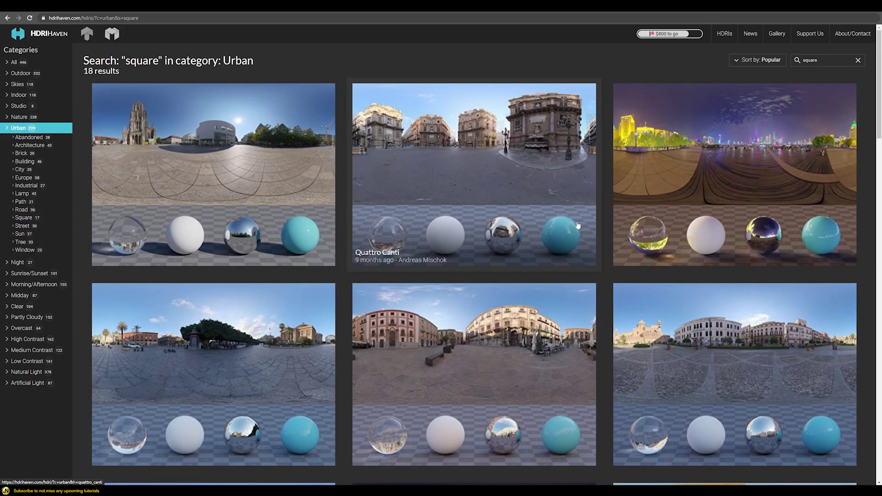
{"action": "scroll", "coordinate": [643, 207], "scroll_direction": "down", "scroll_amount": 10}
{"action": "scroll", "coordinate": [624, 210], "scroll_direction": "down", "scroll_amount": 2}
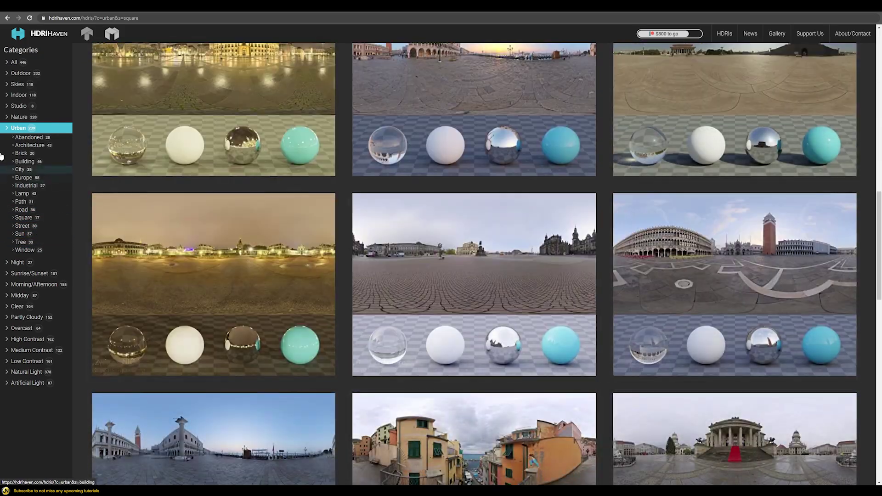
{"action": "scroll", "coordinate": [691, 251], "scroll_direction": "down", "scroll_amount": 1}
{"action": "scroll", "coordinate": [690, 251], "scroll_direction": "down", "scroll_amount": 1}
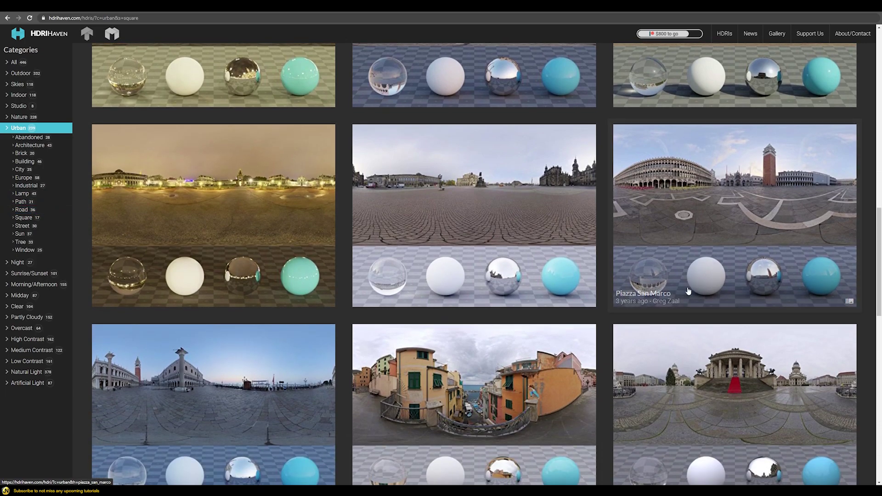
Step: Open the Piazza San Marco HDRI and examine its panorama, dynamic range and download sizes
{"action": "left_click", "coordinate": [771, 201]}
{"action": "scroll", "coordinate": [522, 336], "scroll_direction": "down", "scroll_amount": 3}
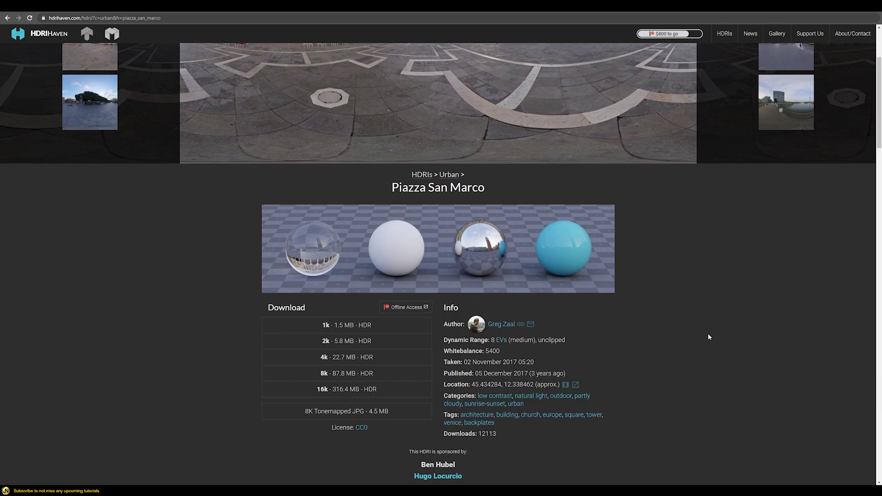
{"action": "scroll", "coordinate": [709, 337], "scroll_direction": "up", "scroll_amount": 3}
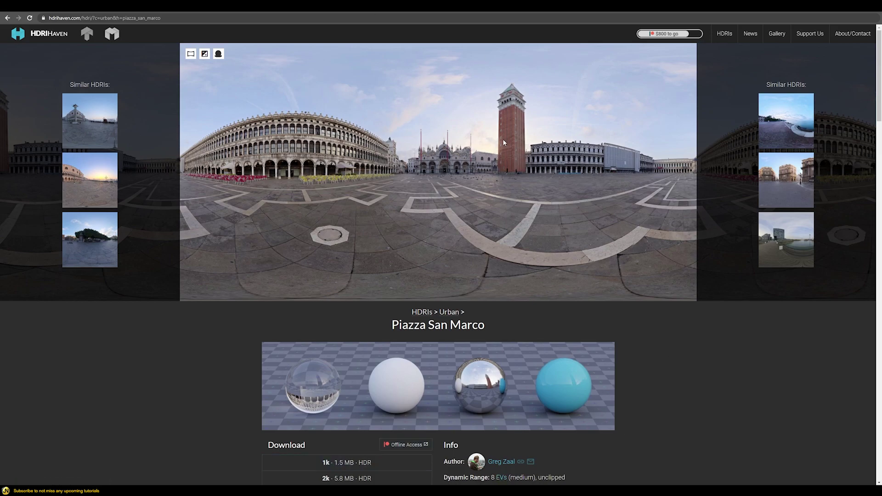
{"action": "scroll", "coordinate": [487, 299], "scroll_direction": "down", "scroll_amount": 3}
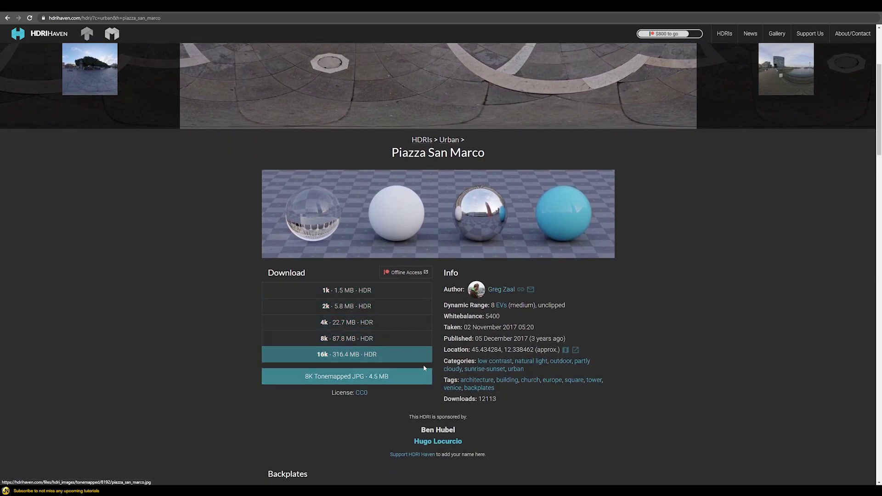
{"action": "scroll", "coordinate": [230, 321], "scroll_direction": "up", "scroll_amount": 2}
{"action": "scroll", "coordinate": [260, 326], "scroll_direction": "up", "scroll_amount": 1}
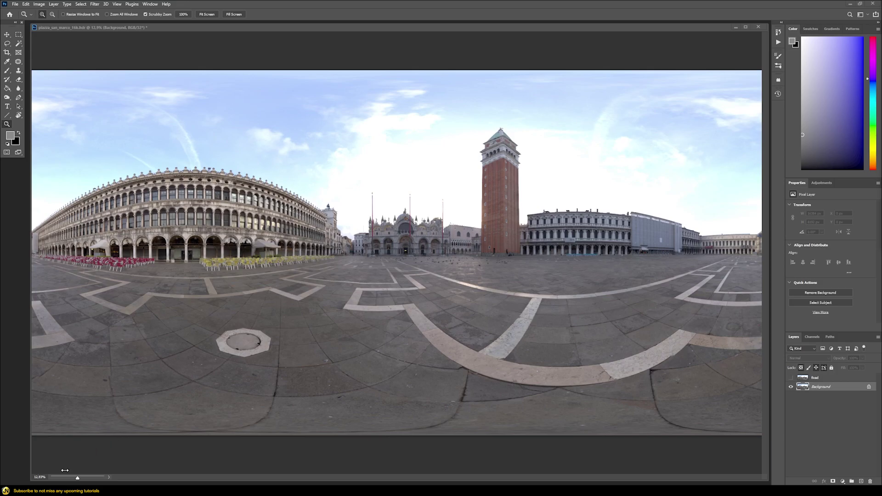
Step: Darken the 32-bit exposure preview of piazza_san_marco_16k.hdr and examine the bright sky beside the tower at 50% zoom
{"action": "left_click_drag", "start_coordinate": [78, 478], "coordinate": [71, 480]}
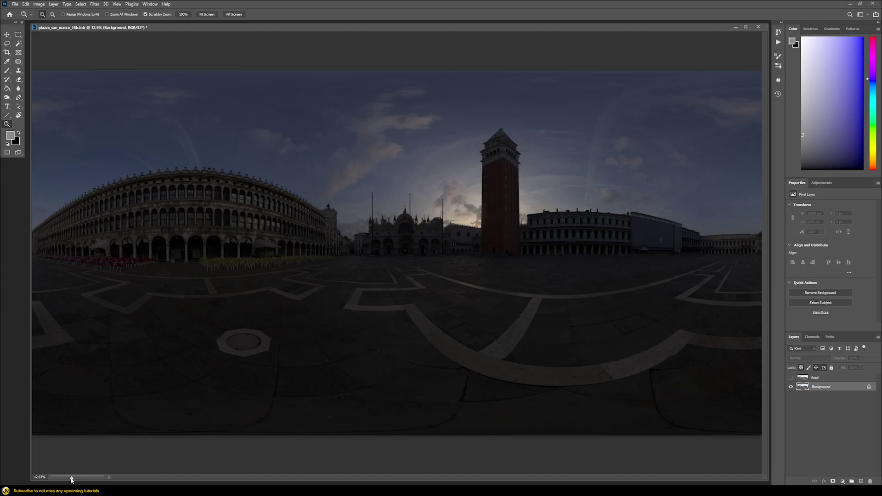
{"action": "left_click_drag", "start_coordinate": [73, 478], "coordinate": [74, 479]}
{"action": "left_click", "coordinate": [478, 226]}
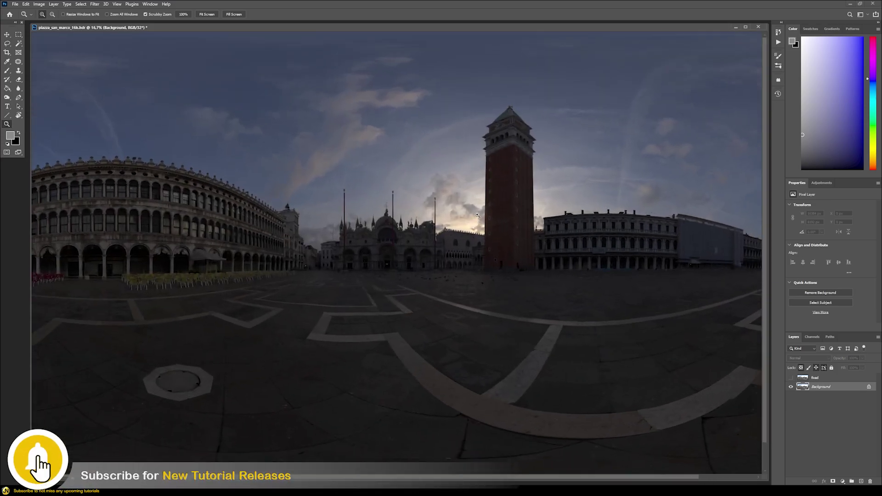
{"action": "left_click", "coordinate": [478, 225]}
{"action": "left_click", "coordinate": [478, 225]}
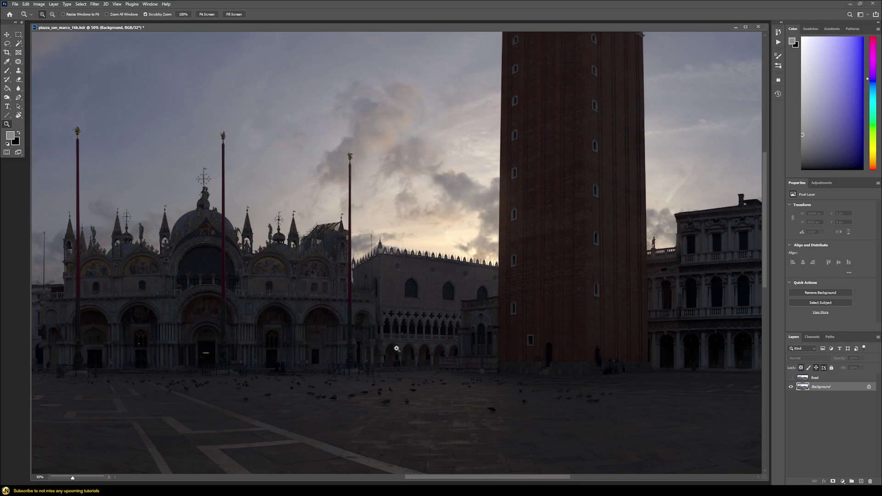
Step: Brighten the exposure preview again and inspect the square's buildings and the people at the tower's base at up to 100% zoom
{"action": "left_click_drag", "start_coordinate": [504, 380], "coordinate": [418, 348]}
{"action": "left_click_drag", "start_coordinate": [73, 478], "coordinate": [77, 478]}
{"action": "left_click_drag", "start_coordinate": [689, 321], "coordinate": [608, 292]}
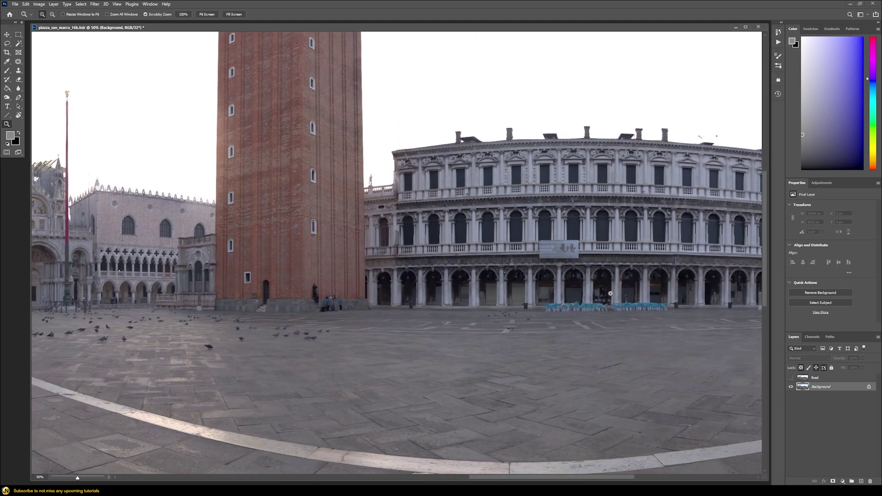
{"action": "scroll", "coordinate": [608, 292], "scroll_direction": "right", "scroll_amount": 5}
{"action": "scroll", "coordinate": [574, 284], "scroll_direction": "left", "scroll_amount": 12}
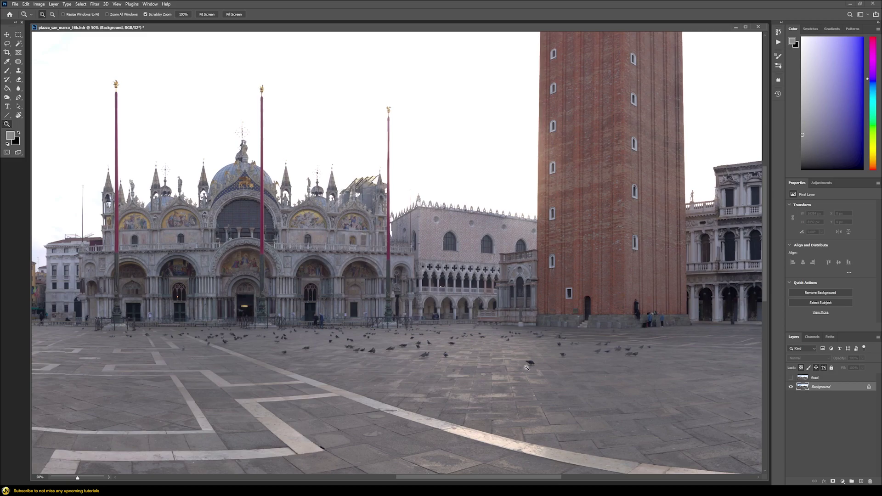
{"action": "left_click", "coordinate": [713, 309]}
{"action": "left_click_drag", "start_coordinate": [619, 339], "coordinate": [497, 299]}
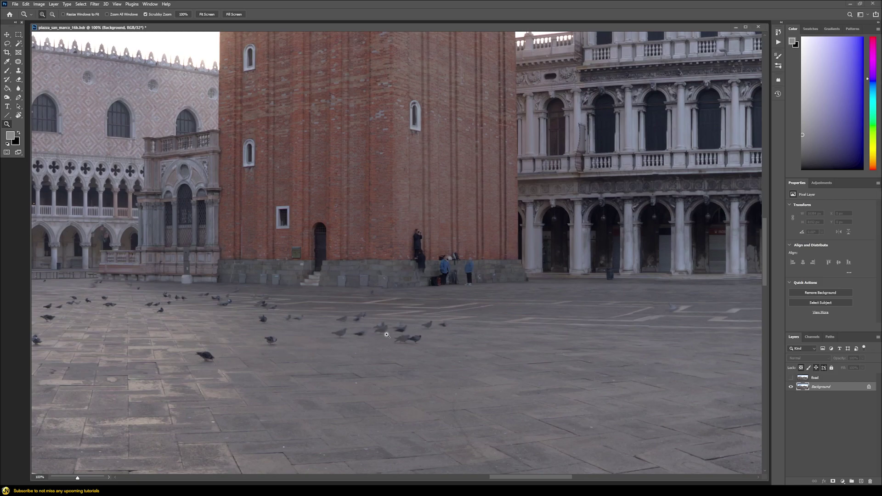
Step: Inspect the panorama at 100% across the whole square for pigeons, people and other distracting details on the ground
{"action": "scroll", "coordinate": [114, 299], "scroll_direction": "left", "scroll_amount": 6, "text": "ctrl"}
{"action": "scroll", "coordinate": [114, 299], "scroll_direction": "left", "scroll_amount": 15, "text": "ctrl"}
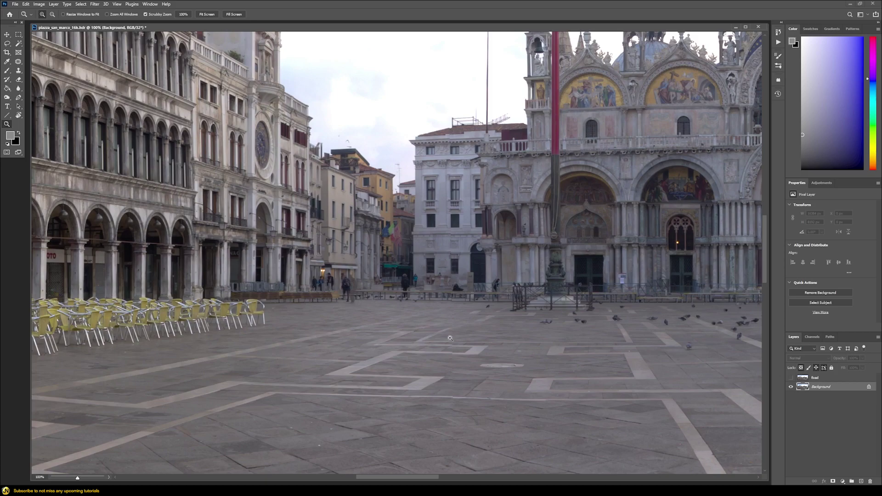
{"action": "scroll", "coordinate": [504, 275], "scroll_direction": "right", "scroll_amount": 20, "text": "ctrl"}
{"action": "scroll", "coordinate": [504, 275], "scroll_direction": "right", "scroll_amount": 20, "text": "ctrl"}
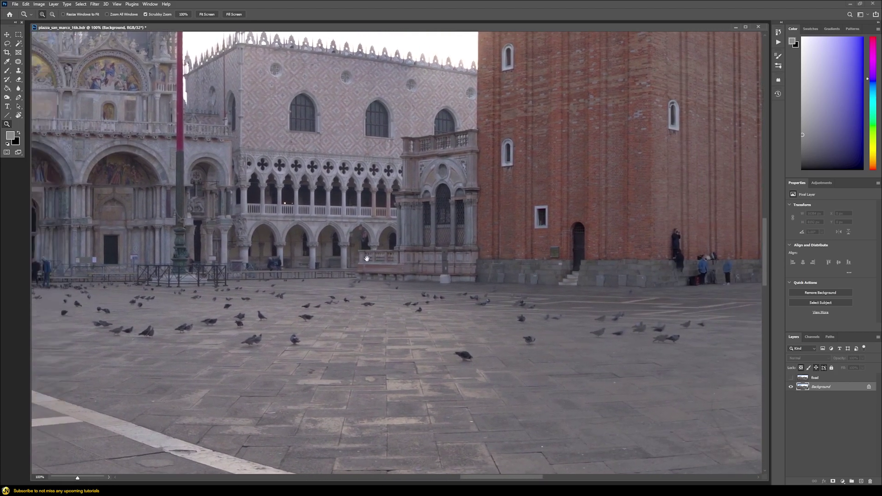
{"action": "left_click_drag", "start_coordinate": [251, 237], "coordinate": [156, 245]}
{"action": "scroll", "coordinate": [413, 289], "scroll_direction": "right", "scroll_amount": 20, "text": "ctrl"}
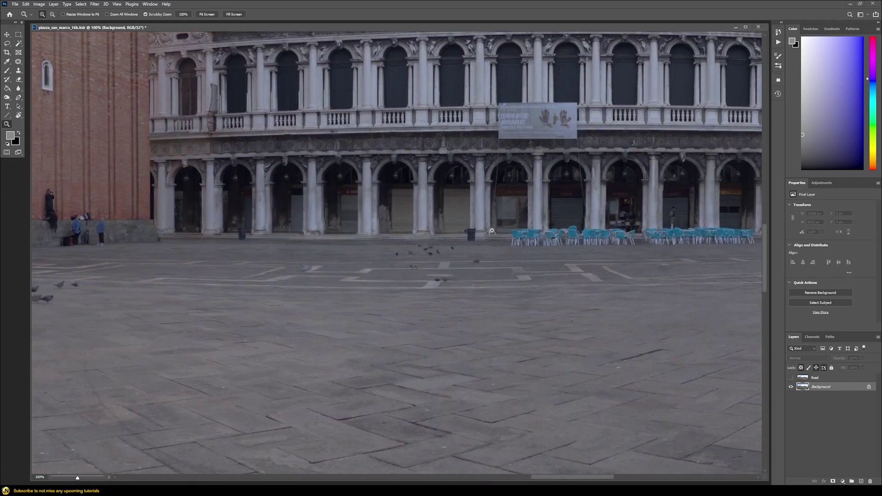
{"action": "scroll", "coordinate": [364, 255], "scroll_direction": "right", "scroll_amount": 20, "text": "ctrl"}
{"action": "scroll", "coordinate": [630, 296], "scroll_direction": "right", "scroll_amount": 20, "text": "ctrl"}
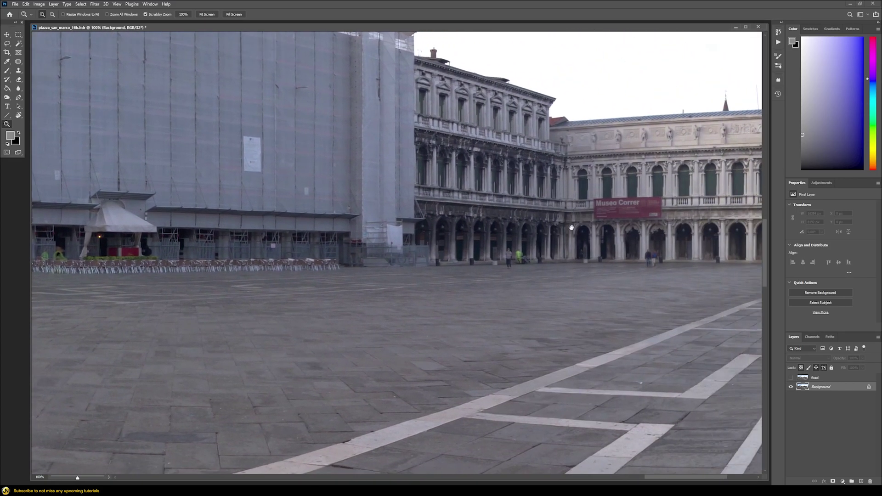
{"action": "left_click_drag", "start_coordinate": [571, 227], "coordinate": [390, 222]}
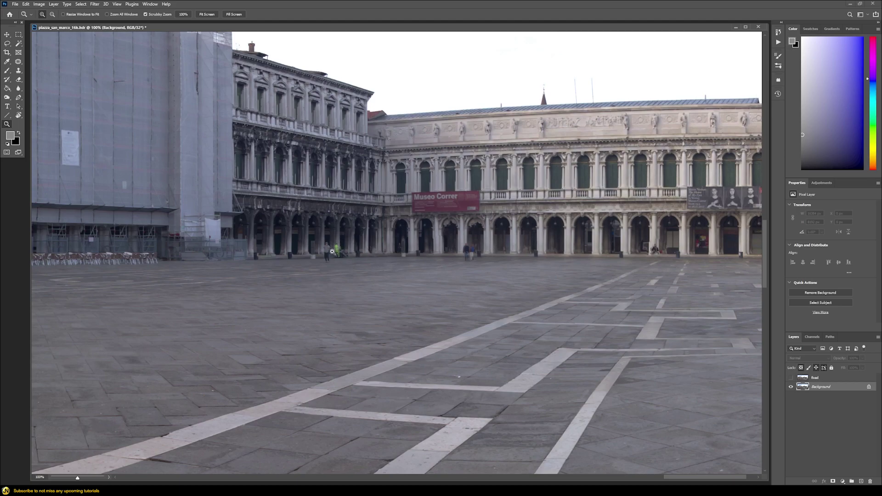
{"action": "left_click_drag", "start_coordinate": [545, 268], "coordinate": [336, 206]}
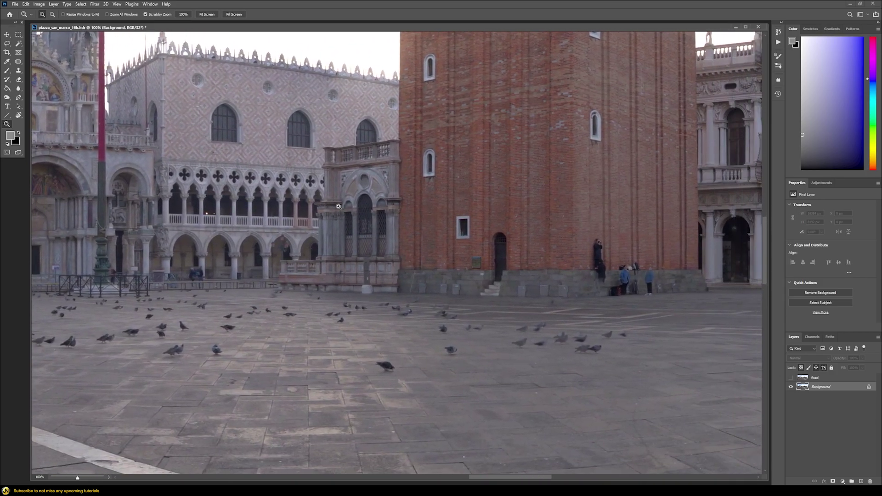
{"action": "left_click_drag", "start_coordinate": [333, 316], "coordinate": [373, 270]}
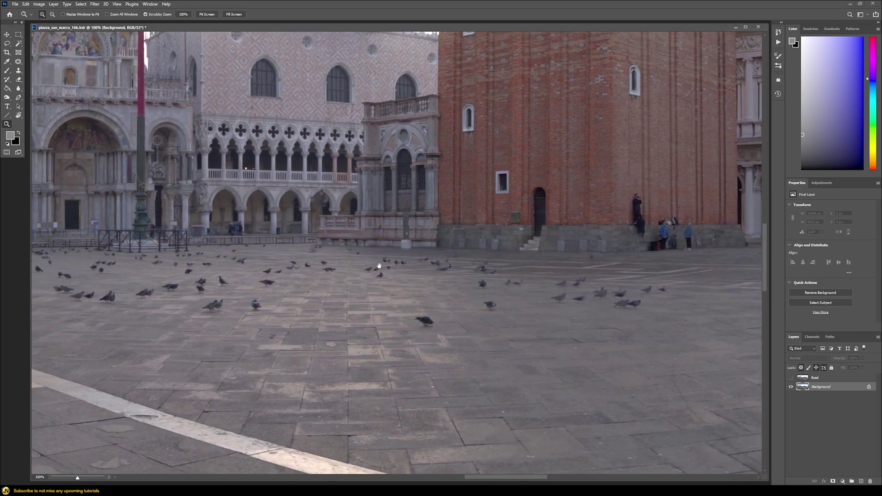
Step: Lasso the dark pigeon in the middle of the paving and remove it with a Content-Aware fill at 100% opacity
{"action": "left_click", "coordinate": [8, 44]}
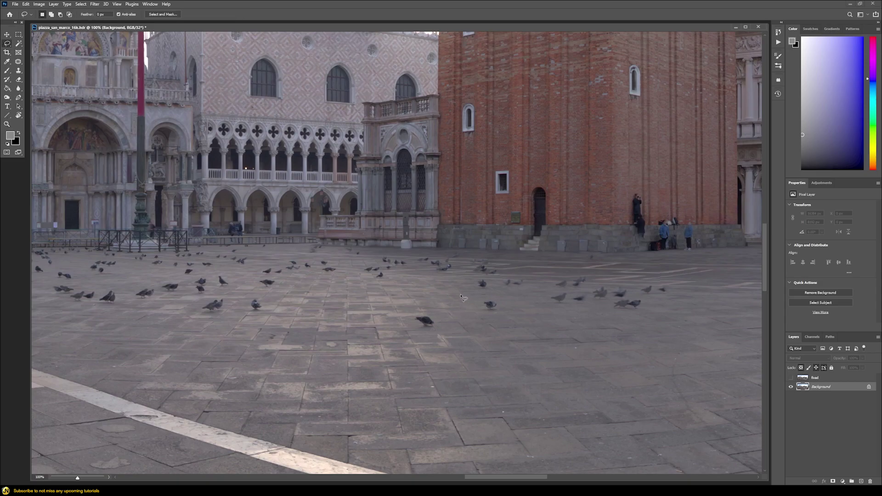
{"action": "mouse_move", "coordinate": [432, 311]}
{"action": "left_mouse_down"}
{"action": "mouse_move", "coordinate": [407, 314]}
{"action": "mouse_move", "coordinate": [416, 331]}
{"action": "mouse_move", "coordinate": [436, 334]}
{"action": "mouse_move", "coordinate": [427, 314]}
{"action": "left_mouse_up"}
{"action": "key", "text": "shift+BackSpace"}
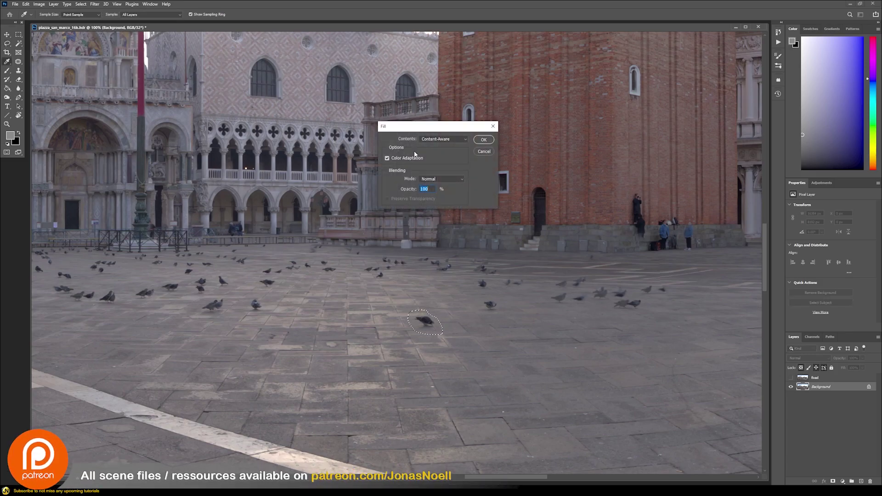
{"action": "left_click", "coordinate": [481, 140]}
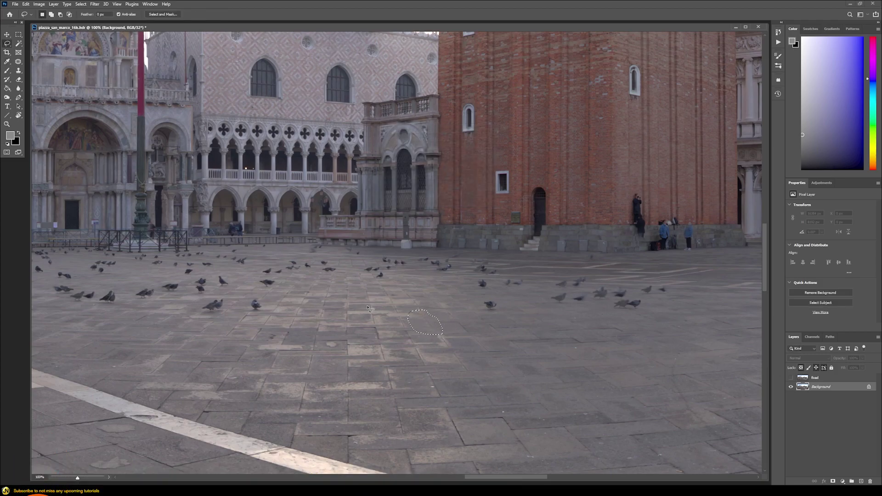
Step: Remove two more pigeons from the paving with lasso selections and Content-Aware fills
{"action": "mouse_move", "coordinate": [485, 299]}
{"action": "left_mouse_down"}
{"action": "mouse_move", "coordinate": [498, 317]}
{"action": "mouse_move", "coordinate": [485, 303]}
{"action": "left_mouse_up"}
{"action": "key", "text": "shift+BackSpace"}
{"action": "key", "text": "Return"}
{"action": "key", "text": "ctrl+d"}
{"action": "left_click_drag", "start_coordinate": [251, 294], "coordinate": [259, 294]}
{"action": "key", "text": "shift+BackSpace"}
{"action": "key", "text": "Return"}
Step: Show the retouched layer above the Background, clear the lasso selection and examine the cleaned paving around the tower
{"action": "scroll", "coordinate": [534, 209], "scroll_direction": "up", "scroll_amount": 2, "text": "alt"}
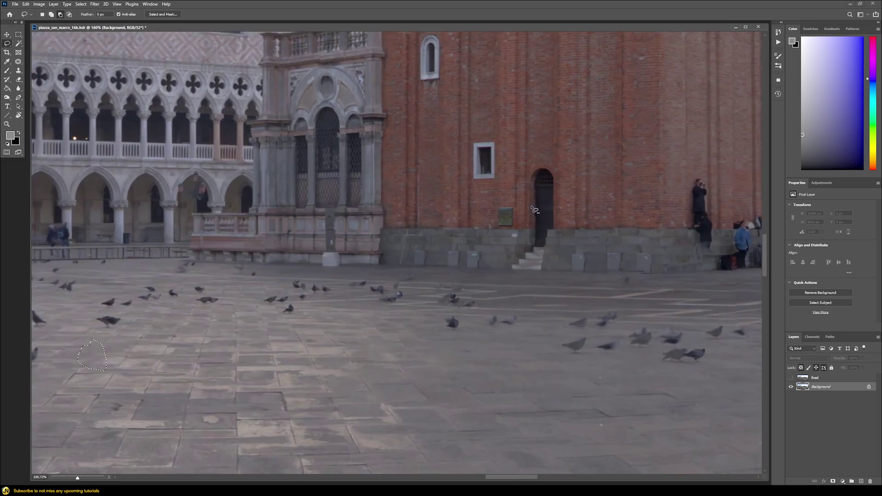
{"action": "scroll", "coordinate": [534, 209], "scroll_direction": "up", "scroll_amount": 1, "text": "alt"}
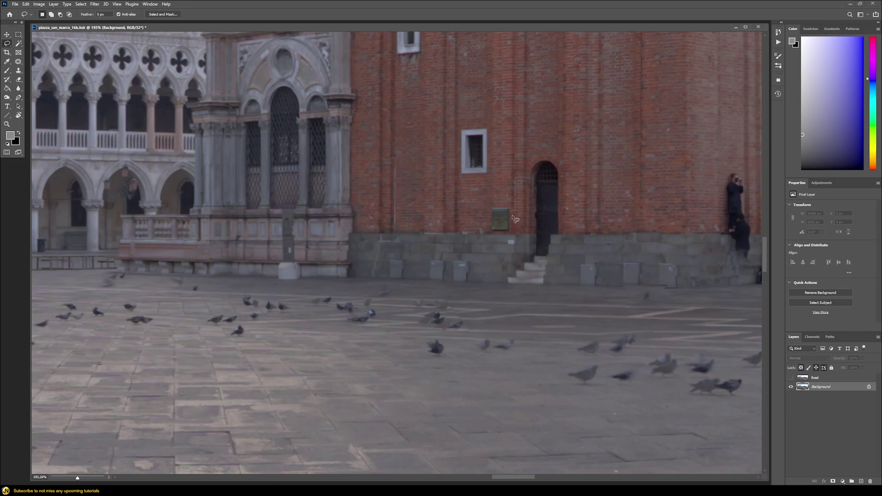
{"action": "left_click", "coordinate": [789, 377]}
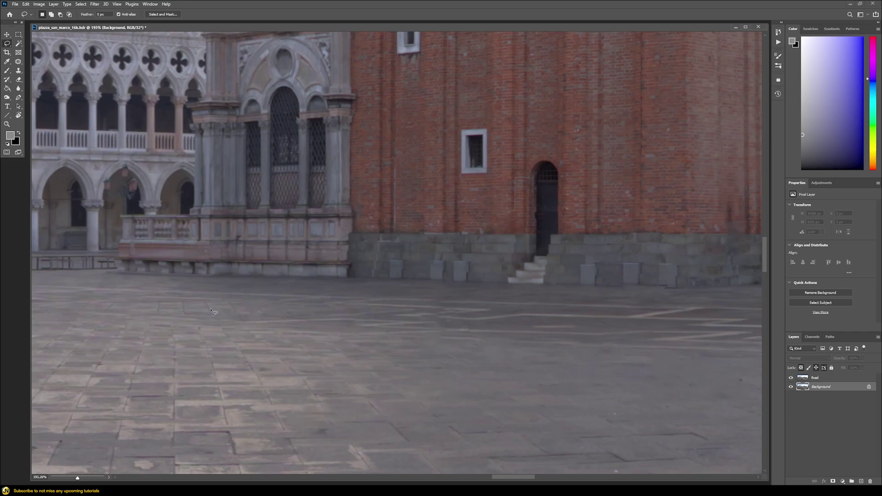
{"action": "left_click_drag", "start_coordinate": [186, 281], "coordinate": [446, 244]}
{"action": "key", "text": "ctrl+d"}
{"action": "scroll", "coordinate": [389, 258], "scroll_direction": "down", "scroll_amount": 5, "text": "alt"}
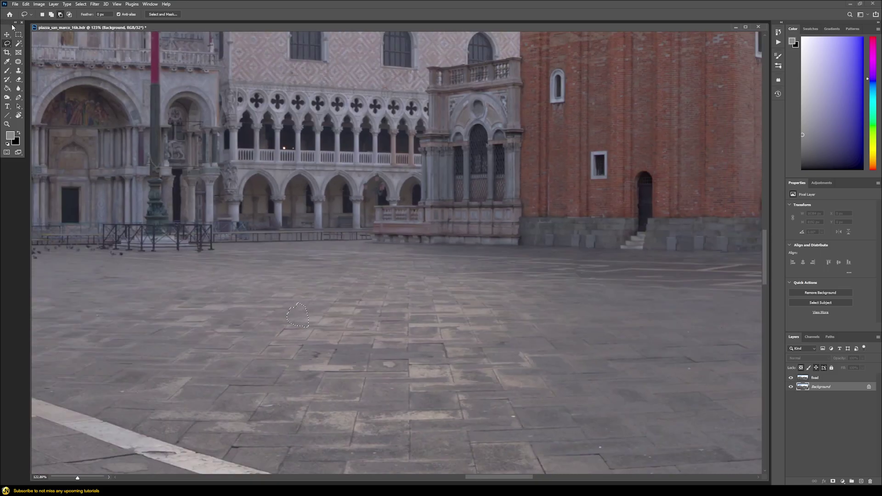
{"action": "key", "text": "m"}
{"action": "left_click_drag", "start_coordinate": [236, 202], "coordinate": [452, 221]}
{"action": "scroll", "coordinate": [416, 230], "scroll_direction": "down", "scroll_amount": 1, "text": "alt"}
{"action": "scroll", "coordinate": [415, 231], "scroll_direction": "down", "scroll_amount": 3, "text": "alt"}
{"action": "scroll", "coordinate": [749, 340], "scroll_direction": "right", "scroll_amount": 5, "text": "ctrl"}
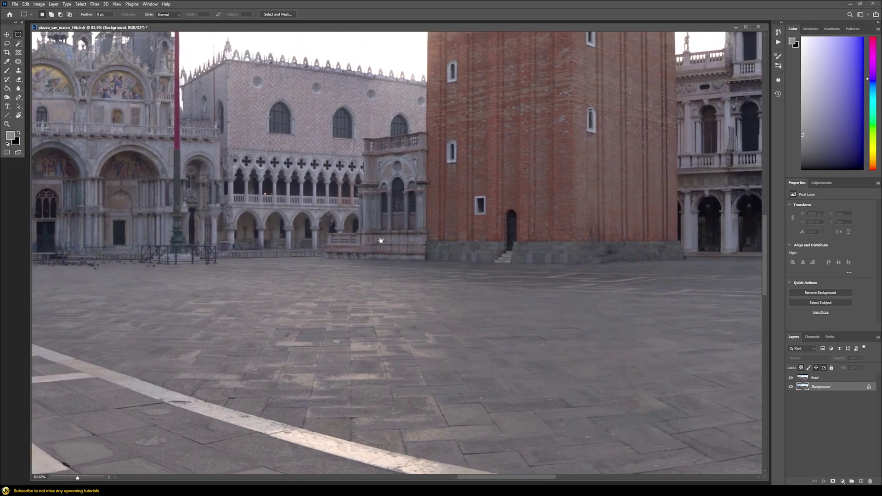
Step: Compare the square in front of the tower with and without the retouched layer, leaving that layer shown
{"action": "left_click", "coordinate": [790, 377]}
{"action": "left_click", "coordinate": [791, 377]}
{"action": "left_click", "coordinate": [791, 378]}
{"action": "left_click", "coordinate": [790, 377]}
{"action": "left_click", "coordinate": [790, 378]}
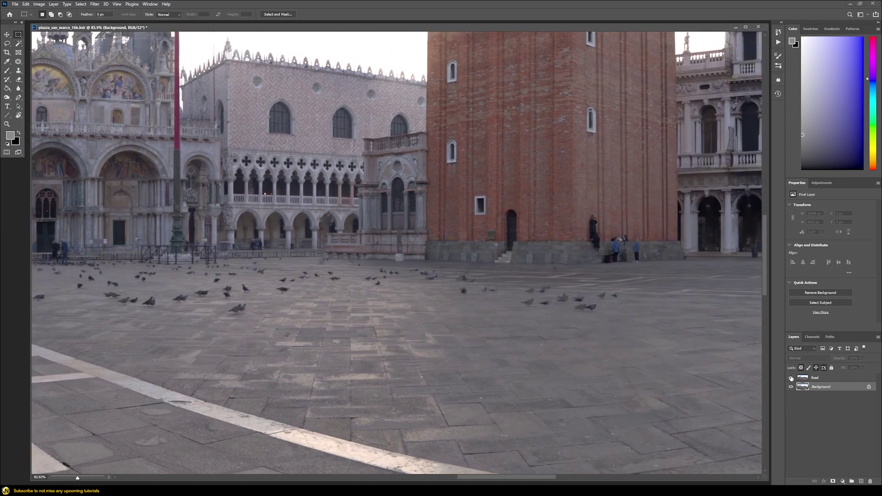
{"action": "left_click", "coordinate": [791, 378]}
{"action": "left_click", "coordinate": [791, 377]}
{"action": "left_click", "coordinate": [791, 378]}
Step: Compare the basilica front and the café arcades with and without the retouched layer, and inspect the remaining chairs and paving
{"action": "scroll", "coordinate": [808, 384], "scroll_direction": "left", "scroll_amount": 10, "text": "ctrl"}
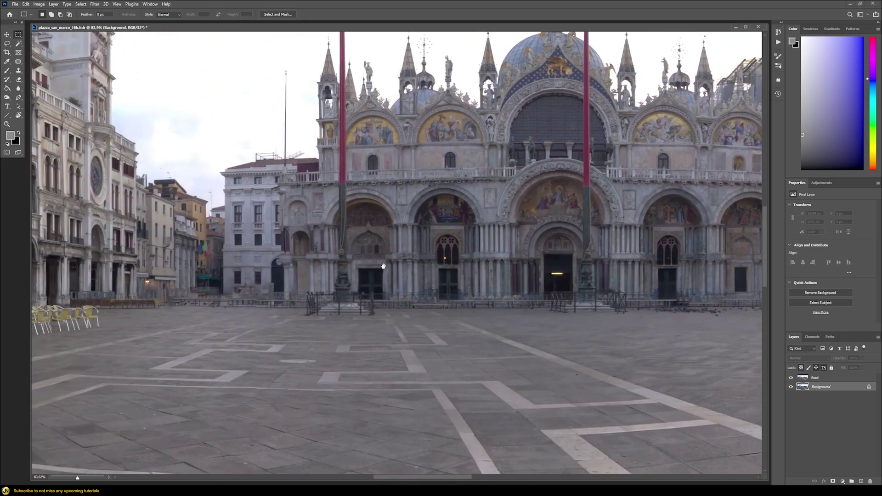
{"action": "left_click", "coordinate": [790, 378]}
{"action": "left_click", "coordinate": [790, 377]}
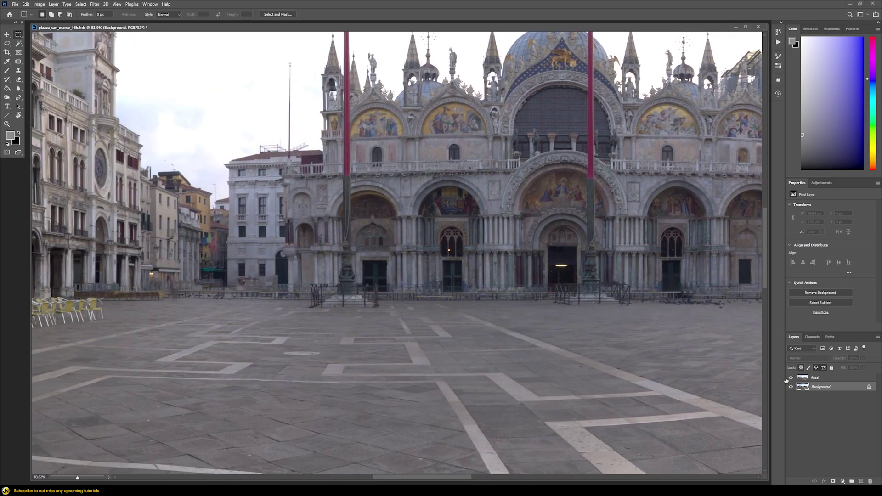
{"action": "scroll", "coordinate": [404, 276], "scroll_direction": "left", "scroll_amount": 15, "text": "ctrl"}
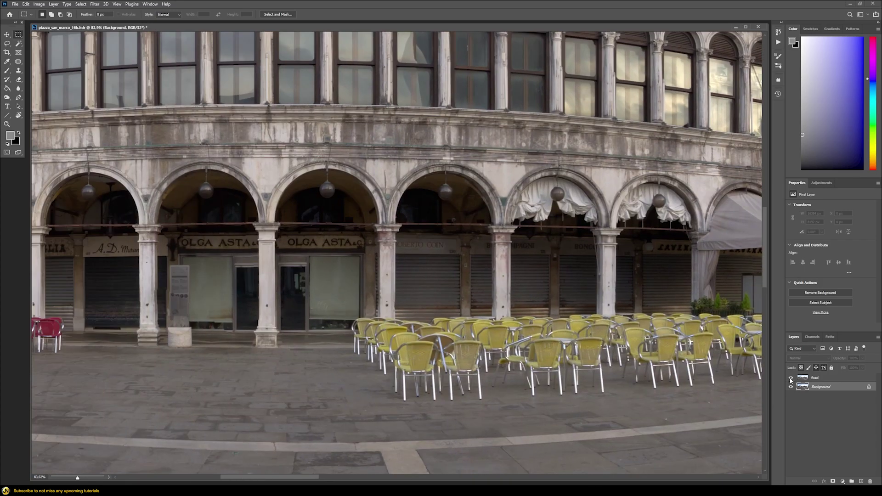
{"action": "left_click", "coordinate": [791, 378]}
{"action": "left_click", "coordinate": [790, 377]}
{"action": "left_click", "coordinate": [790, 378]}
{"action": "left_click", "coordinate": [790, 378]}
{"action": "scroll", "coordinate": [315, 300], "scroll_direction": "left", "scroll_amount": 10, "text": "ctrl"}
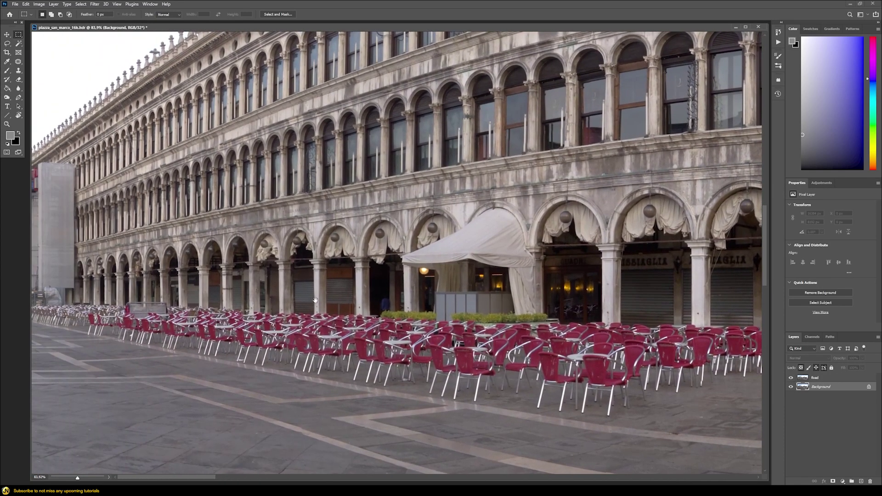
{"action": "scroll", "coordinate": [315, 300], "scroll_direction": "down", "scroll_amount": 5}
{"action": "scroll", "coordinate": [212, 250], "scroll_direction": "right", "scroll_amount": 15, "text": "ctrl"}
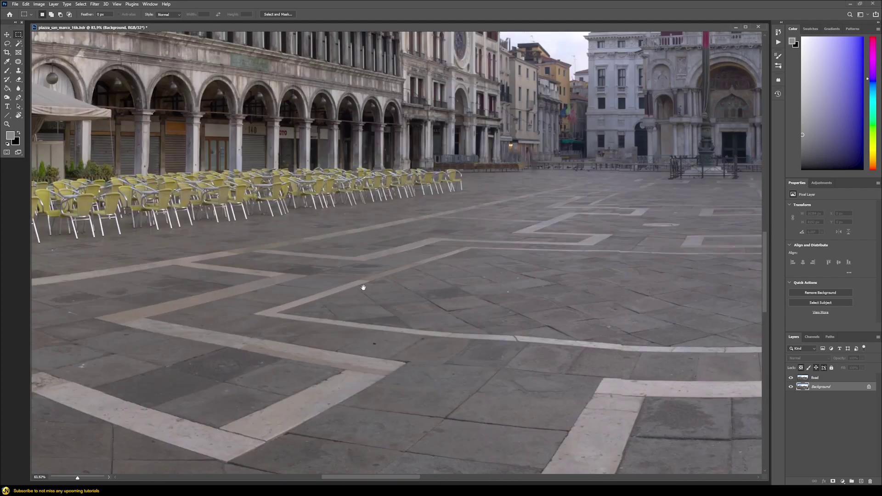
Step: Inspect the basilica and brick tower surroundings, hiding the retouched layer to compare the paving with the original image
{"action": "scroll", "coordinate": [363, 287], "scroll_direction": "up", "scroll_amount": 3}
{"action": "scroll", "coordinate": [363, 288], "scroll_direction": "right", "scroll_amount": 15, "text": "ctrl"}
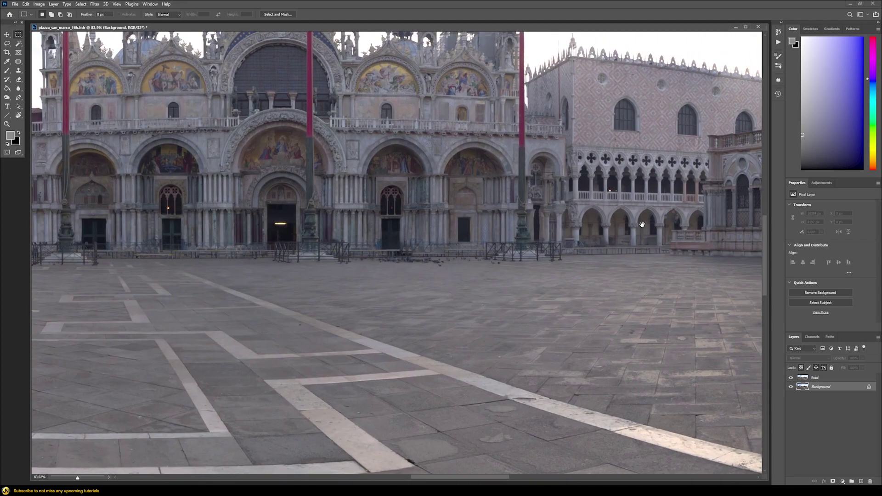
{"action": "left_click_drag", "start_coordinate": [641, 224], "coordinate": [598, 267]}
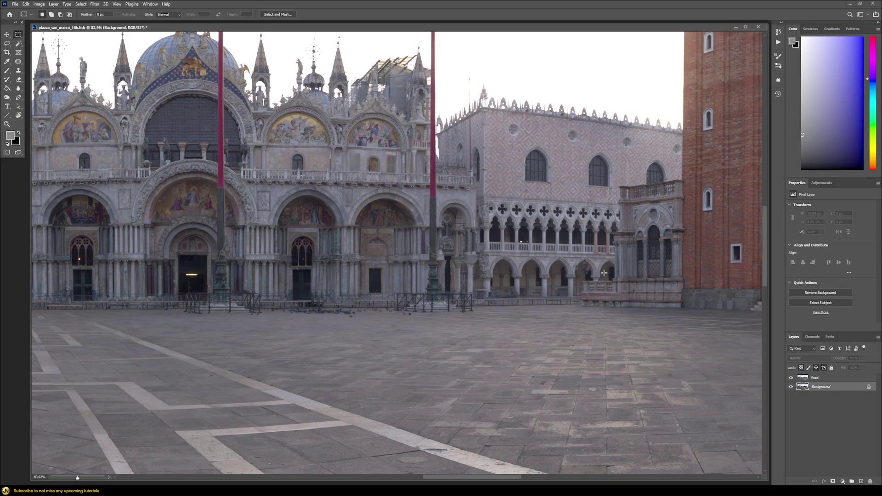
{"action": "scroll", "coordinate": [685, 299], "scroll_direction": "right", "scroll_amount": 5, "text": "ctrl"}
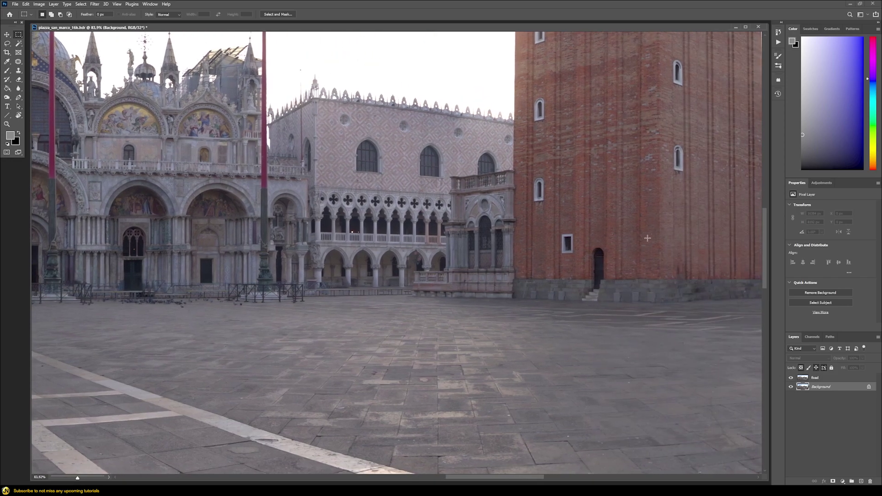
{"action": "left_click", "coordinate": [791, 377]}
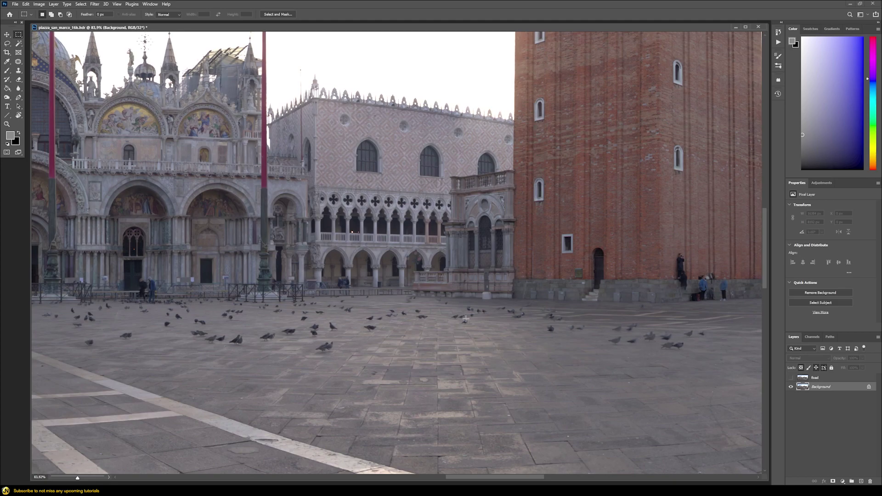
{"action": "left_click_drag", "start_coordinate": [610, 335], "coordinate": [275, 318]}
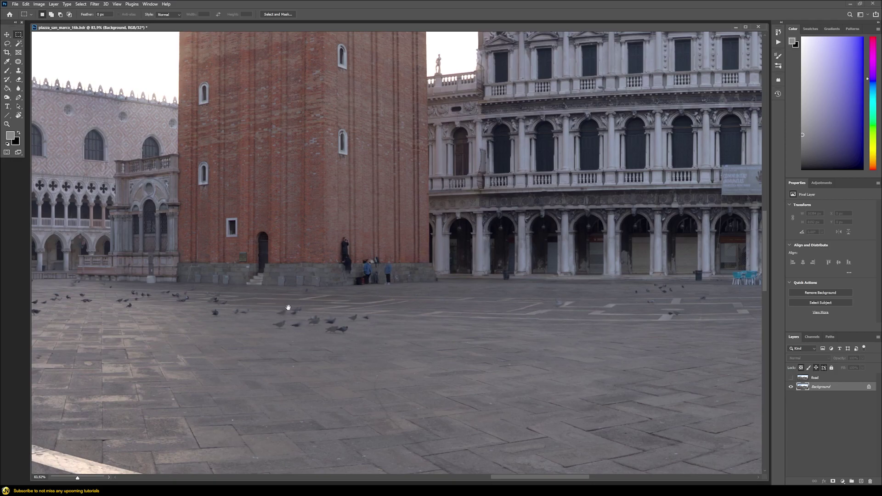
{"action": "left_click_drag", "start_coordinate": [255, 305], "coordinate": [349, 301]}
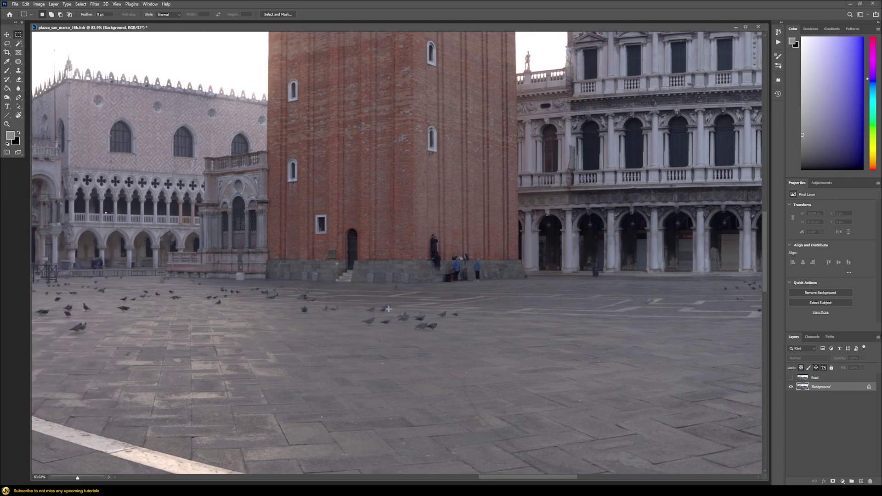
{"action": "left_click_drag", "start_coordinate": [332, 336], "coordinate": [561, 338]}
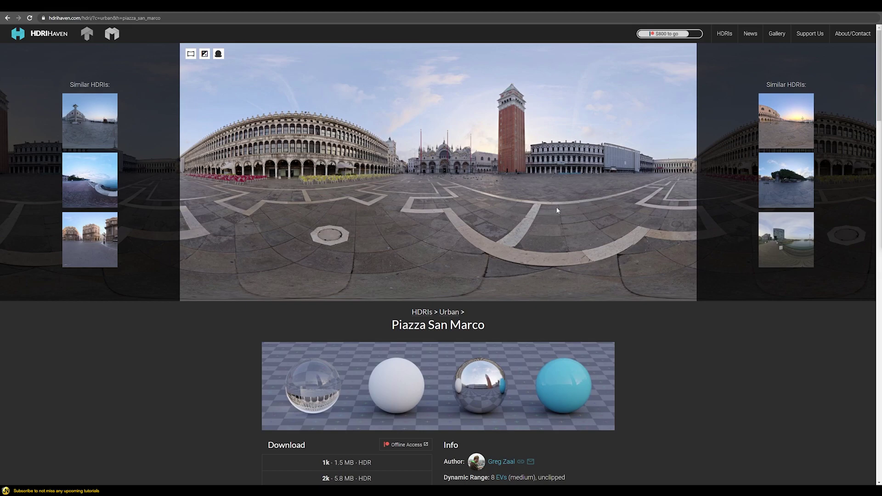
Step: Switch to the HDRI Haven page for Piazza San Marco and review its backplates and user renders
{"action": "scroll", "coordinate": [695, 292], "scroll_direction": "down", "scroll_amount": 10}
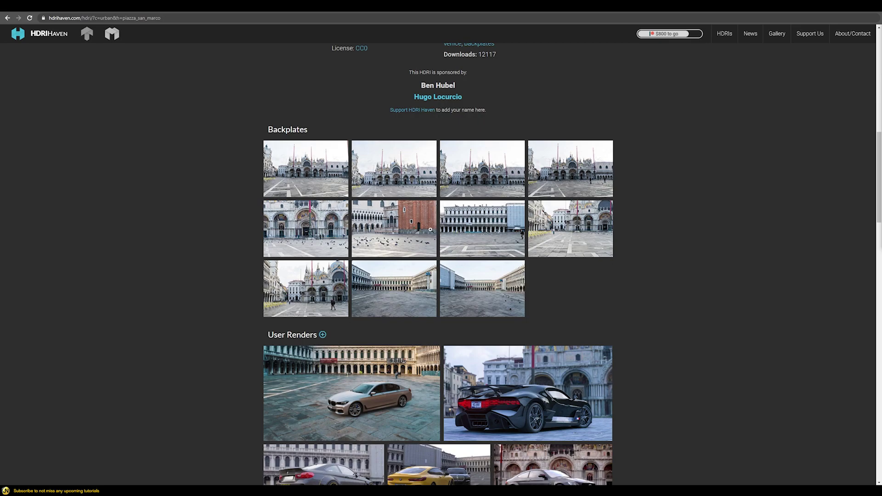
{"action": "scroll", "coordinate": [724, 269], "scroll_direction": "down", "scroll_amount": 5}
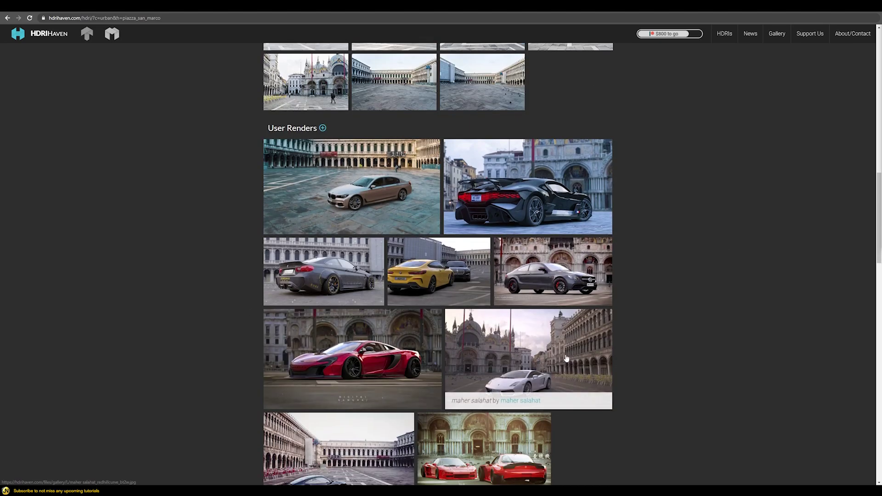
{"action": "scroll", "coordinate": [650, 373], "scroll_direction": "up", "scroll_amount": 7}
{"action": "scroll", "coordinate": [656, 388], "scroll_direction": "down", "scroll_amount": 2}
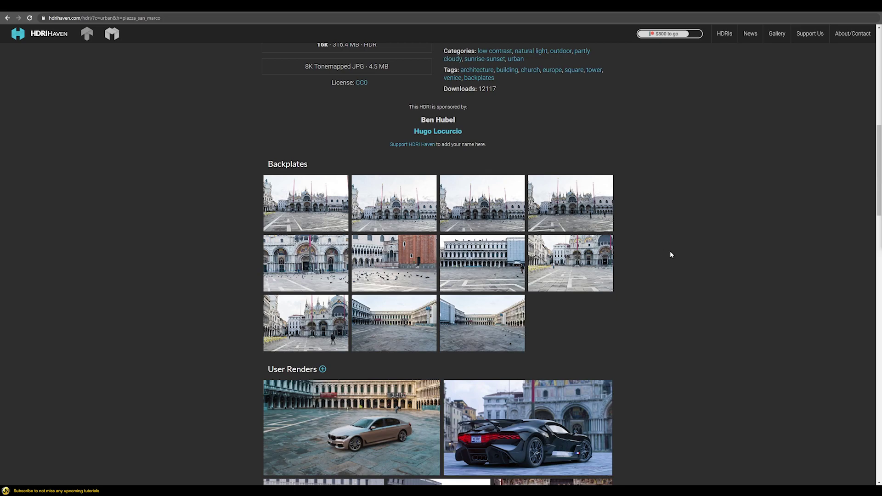
{"action": "scroll", "coordinate": [671, 254], "scroll_direction": "down", "scroll_amount": 3}
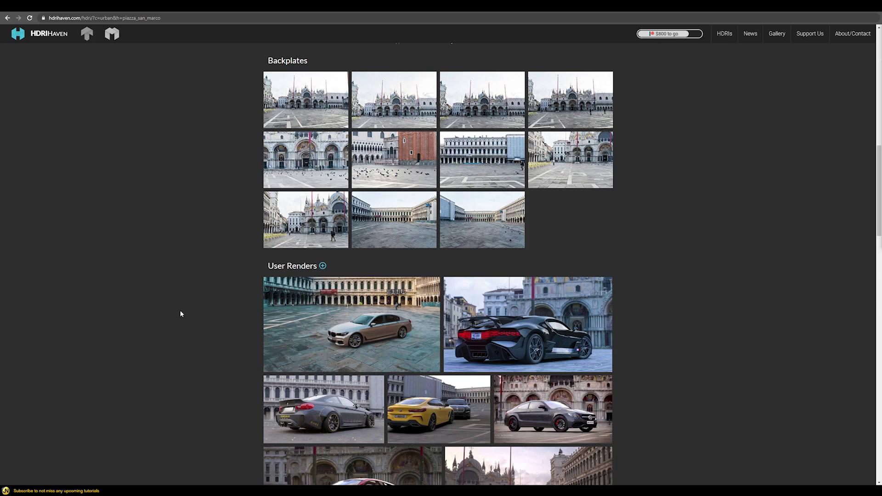
{"action": "scroll", "coordinate": [180, 312], "scroll_direction": "down", "scroll_amount": 2}
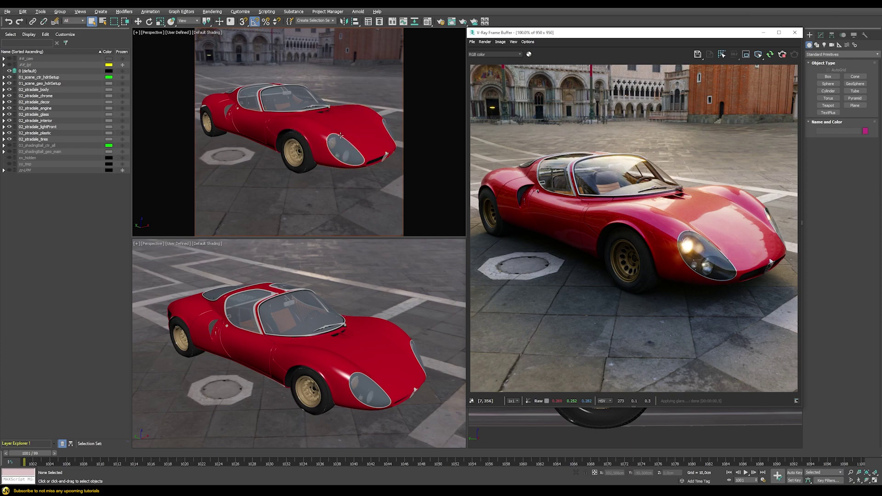
Step: Switch to 3ds Max and examine the red car against the HDRI from several front angles in the V-Ray interactive render
{"action": "middle_click_drag", "start_coordinate": [332, 129], "coordinate": [276, 116], "text": "alt"}
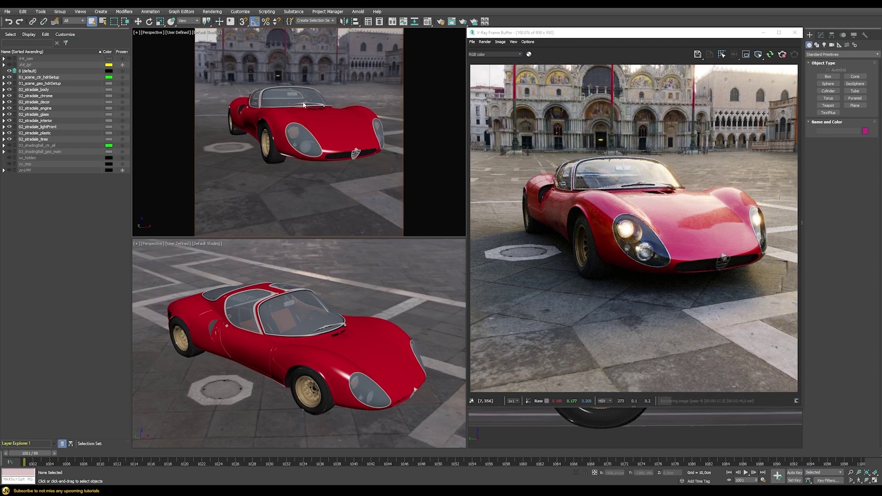
{"action": "mouse_move", "coordinate": [269, 109]}
{"action": "middle_mouse_down", "text": "alt"}
{"action": "mouse_move", "coordinate": [305, 126]}
{"action": "mouse_move", "coordinate": [252, 102]}
{"action": "mouse_move", "coordinate": [262, 100]}
{"action": "middle_mouse_up", "text": "alt"}
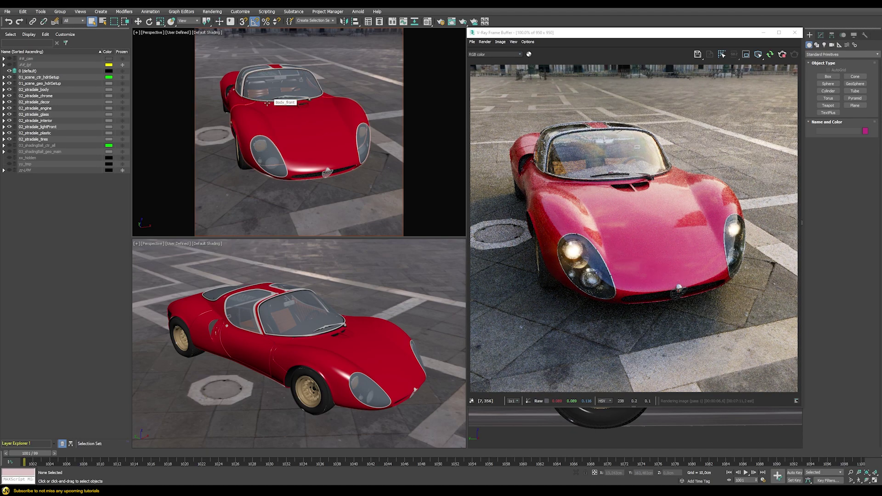
{"action": "middle_click_drag", "start_coordinate": [267, 103], "coordinate": [322, 109], "text": "alt"}
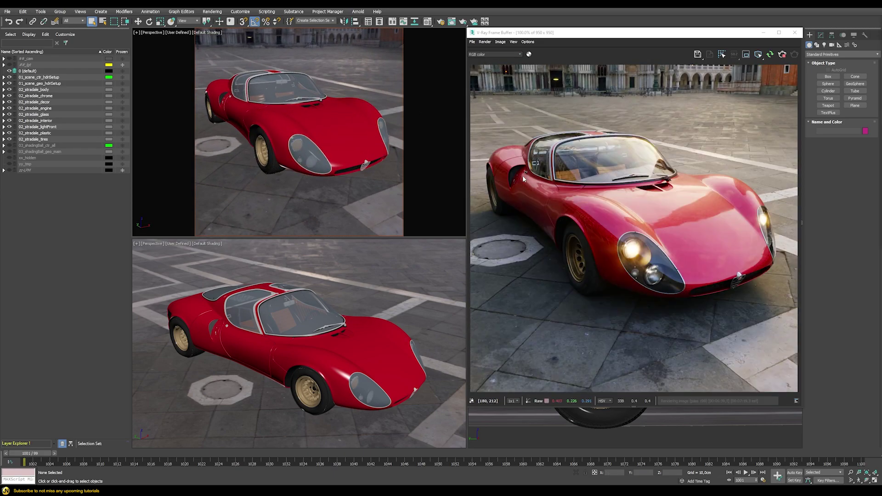